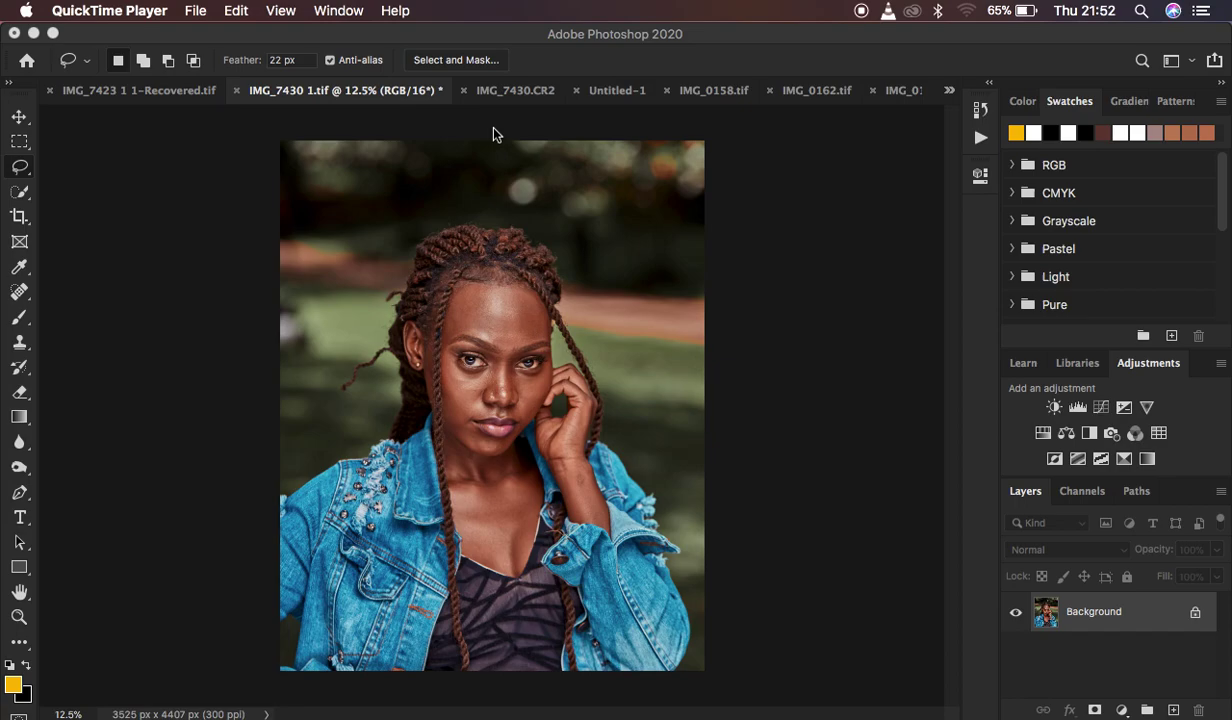
Check the document's colour mode and bit depth without changing anything.
{"action": "left_click", "coordinate": [792, 260]}
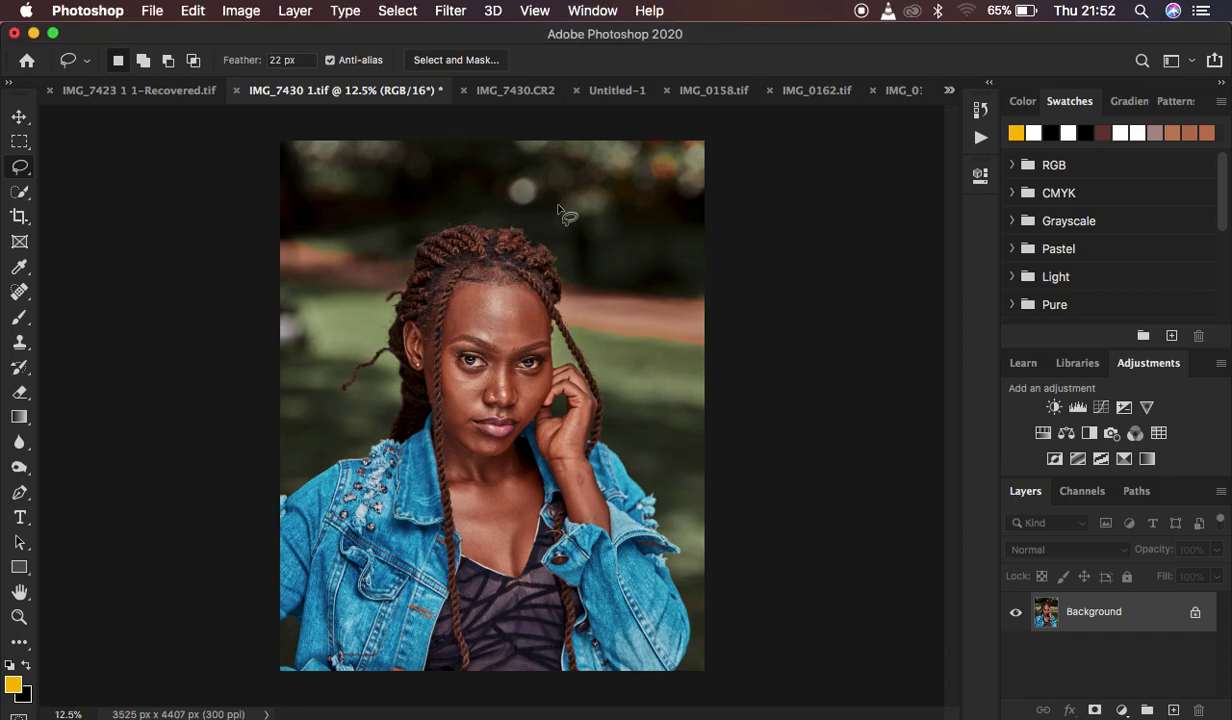
{"action": "left_click", "coordinate": [240, 12]}
{"action": "mouse_move", "coordinate": [255, 36]}
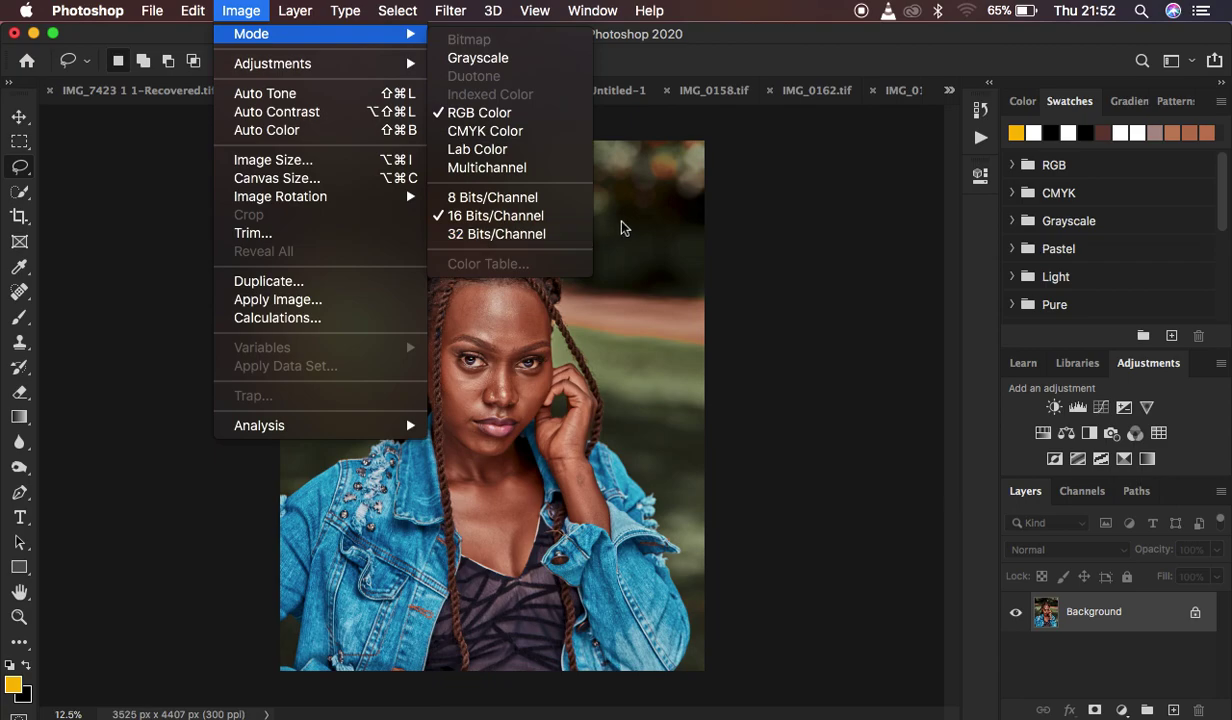
{"action": "left_click", "coordinate": [709, 242]}
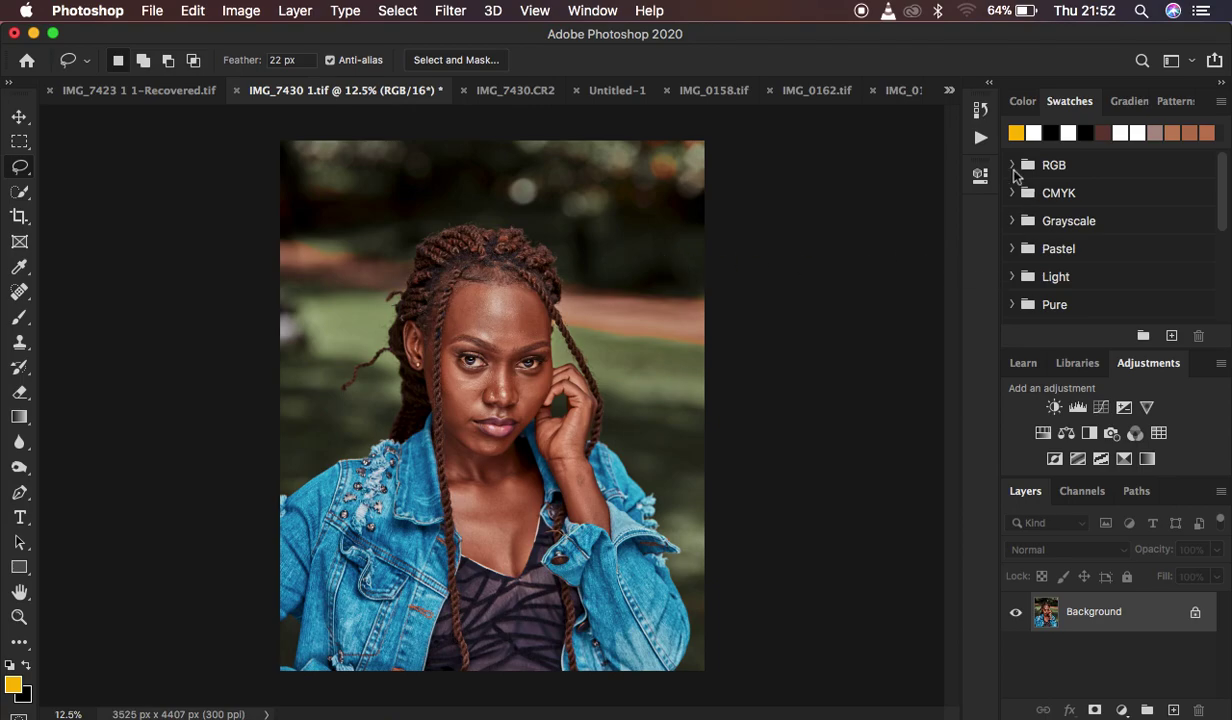
Run the FS 16 BIT action and drop the Gaussian Blur radius to 0.1.
{"action": "left_click", "coordinate": [980, 137]}
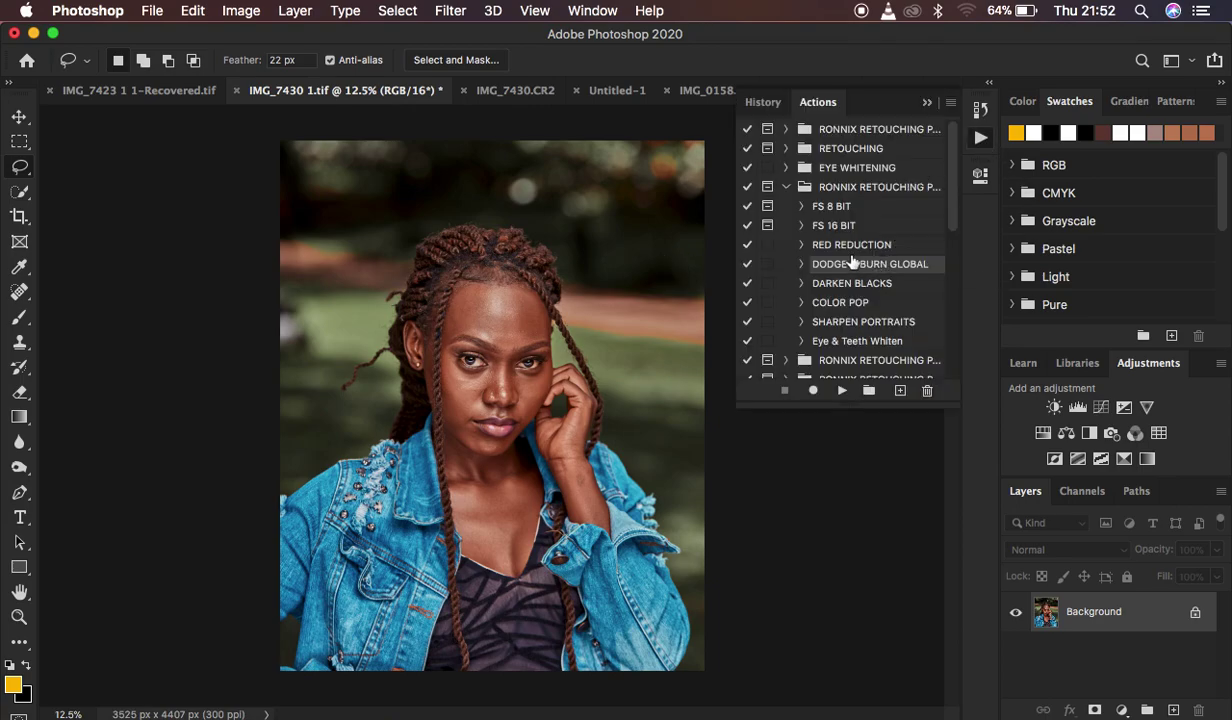
{"action": "left_click", "coordinate": [840, 227]}
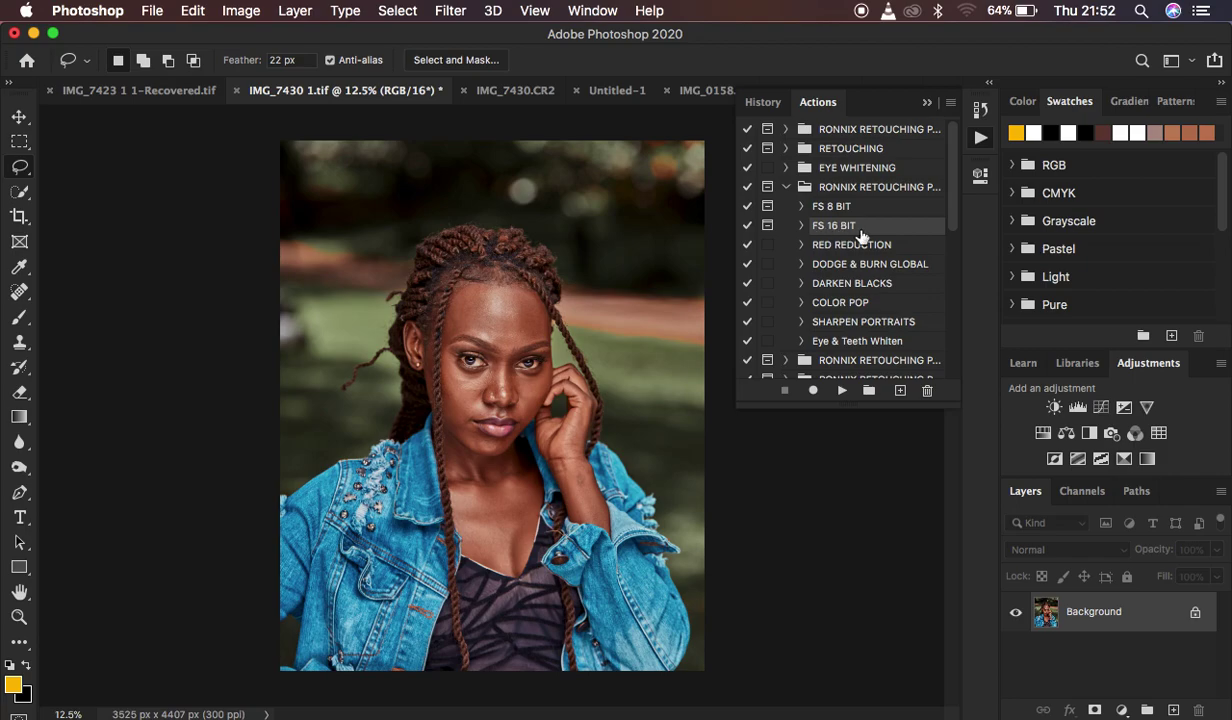
{"action": "left_click", "coordinate": [842, 391]}
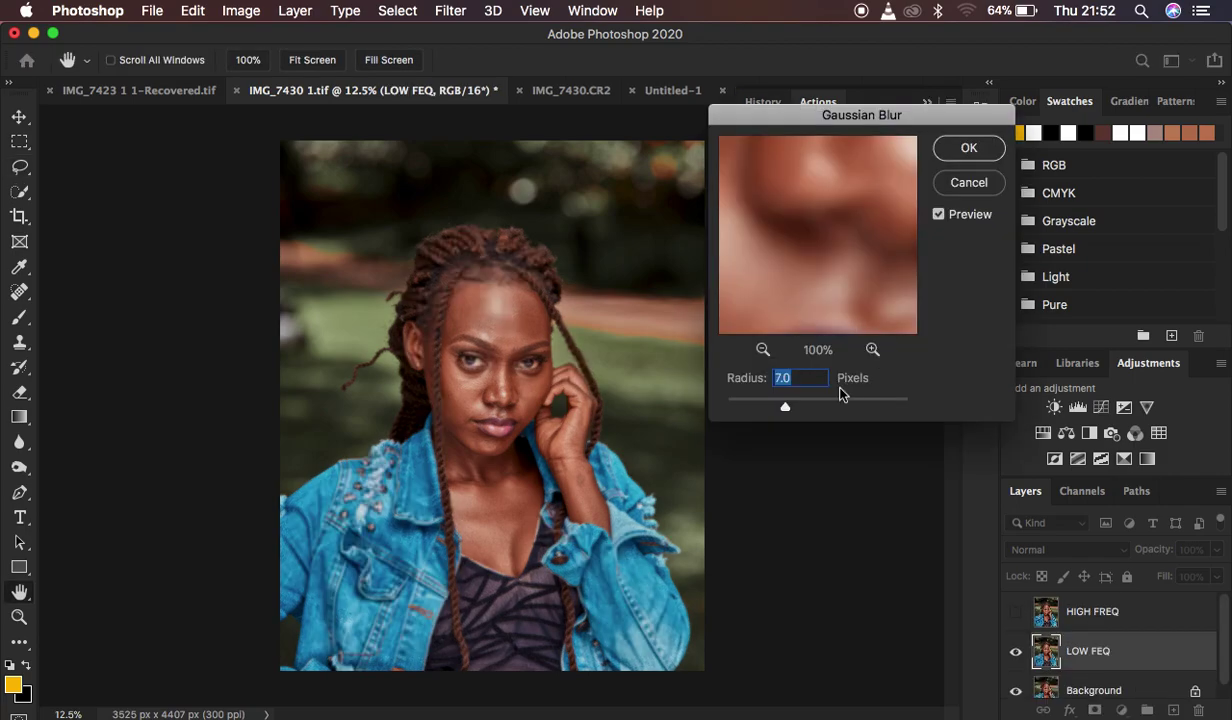
{"action": "left_click_drag", "start_coordinate": [826, 122], "coordinate": [802, 144]}
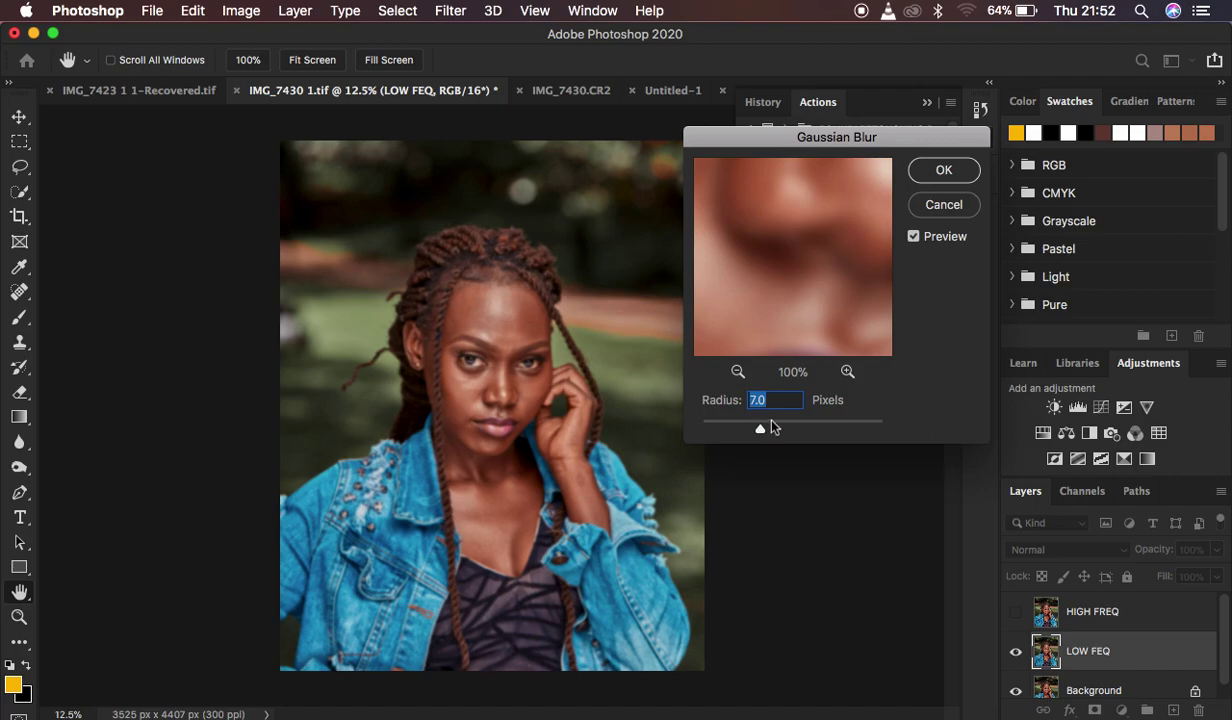
{"action": "left_click_drag", "start_coordinate": [760, 428], "coordinate": [648, 396]}
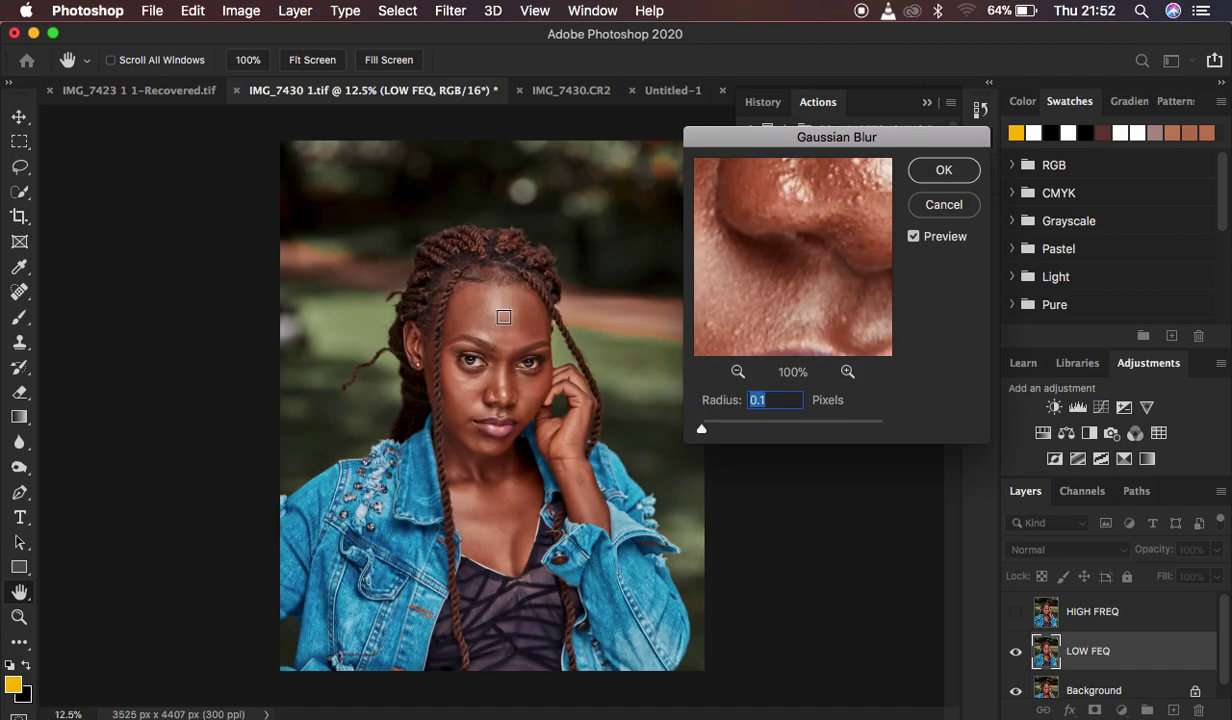
{"action": "left_click", "coordinate": [476, 304]}
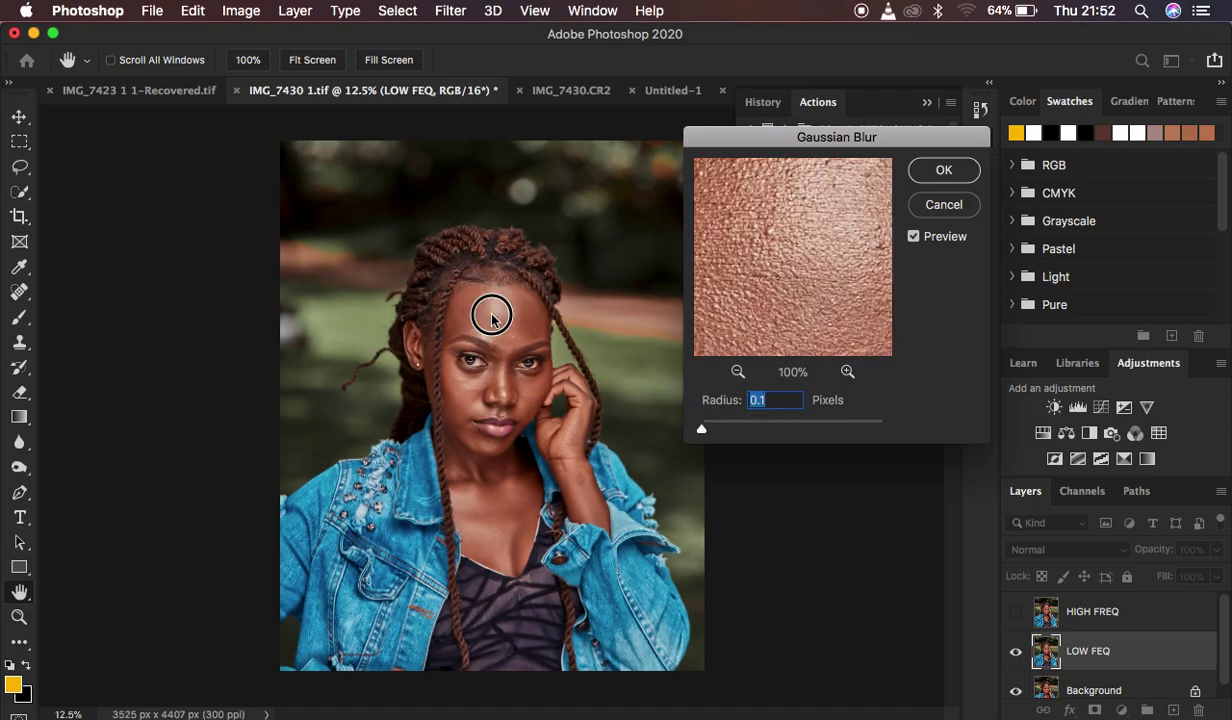
{"action": "left_click", "coordinate": [738, 373]}
{"action": "left_click", "coordinate": [738, 373]}
{"action": "left_click_drag", "start_coordinate": [817, 281], "coordinate": [800, 193]}
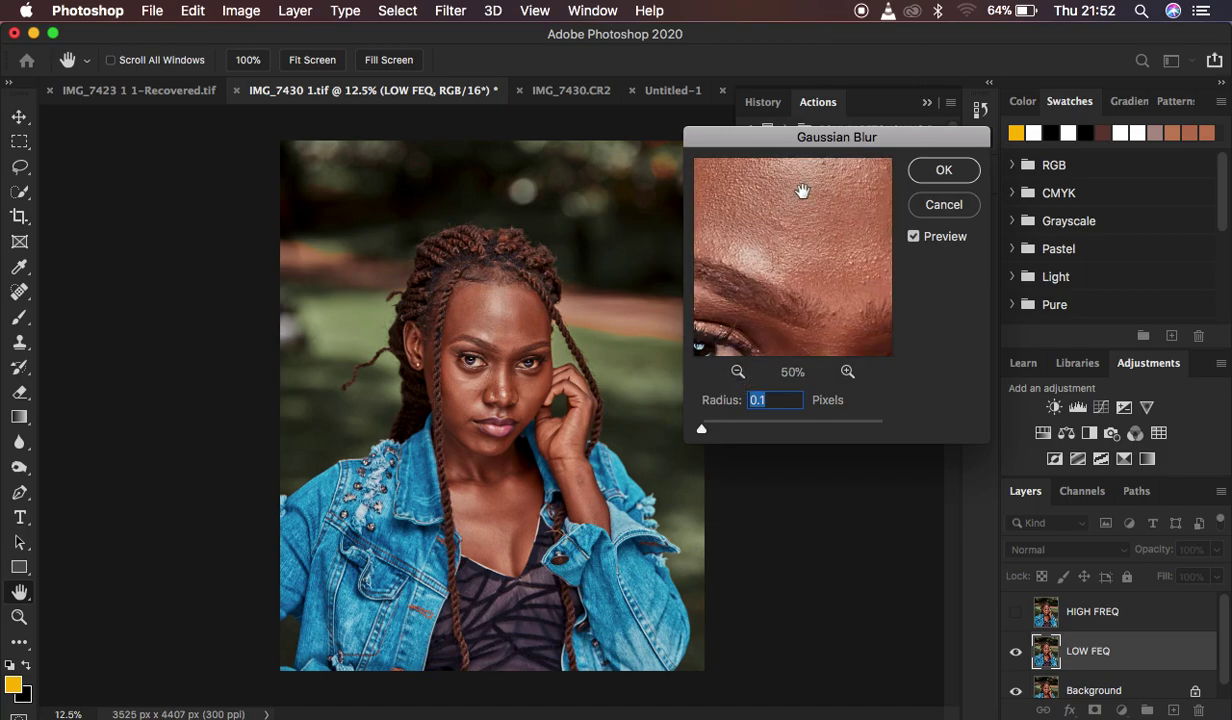
{"action": "left_click_drag", "start_coordinate": [825, 289], "coordinate": [784, 208]}
{"action": "left_click_drag", "start_coordinate": [797, 294], "coordinate": [797, 198]}
{"action": "left_click", "coordinate": [847, 372]}
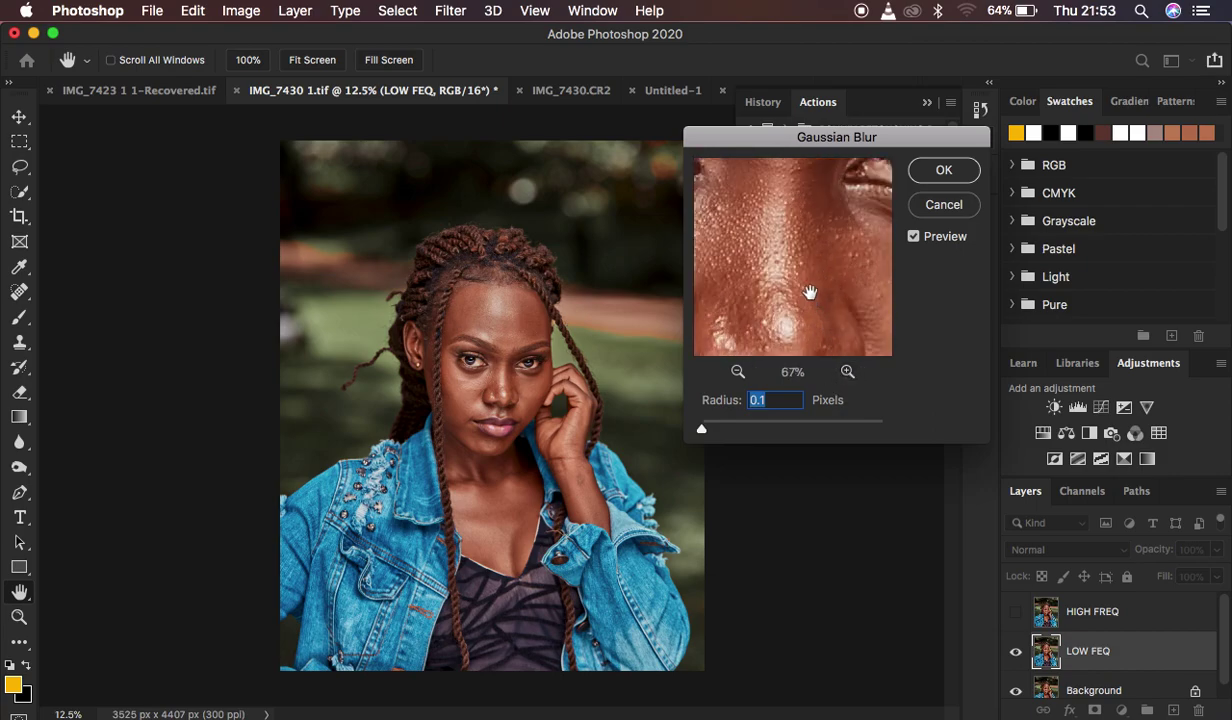
{"action": "left_click_drag", "start_coordinate": [811, 289], "coordinate": [782, 253]}
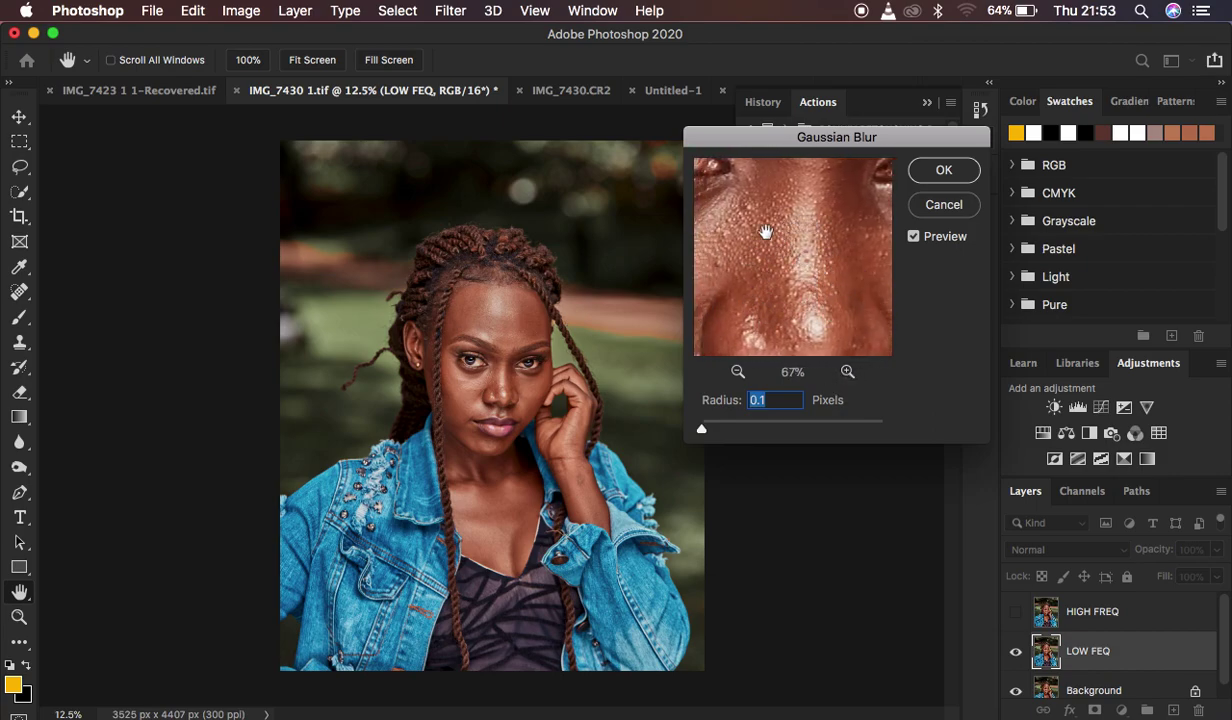
{"action": "left_click", "coordinate": [490, 365]}
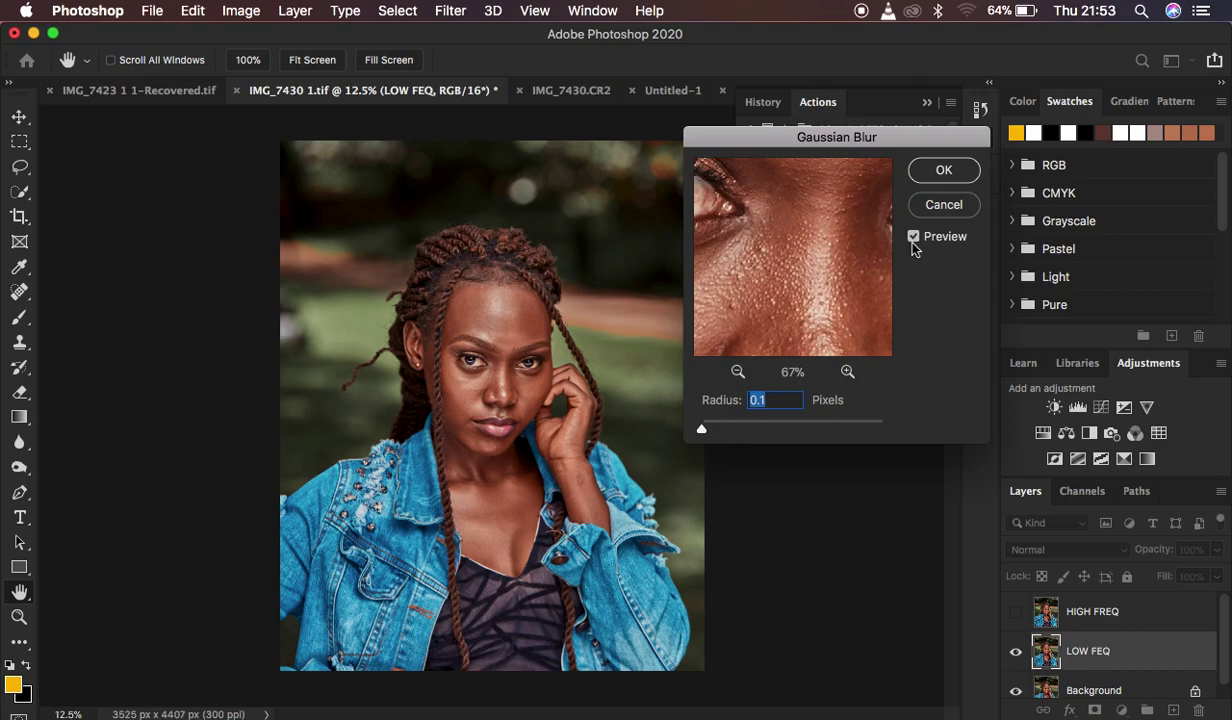
{"action": "mouse_move", "coordinate": [819, 272]}
{"action": "left_mouse_down"}
{"action": "mouse_move", "coordinate": [765, 261]}
{"action": "mouse_move", "coordinate": [818, 271]}
{"action": "left_mouse_up"}
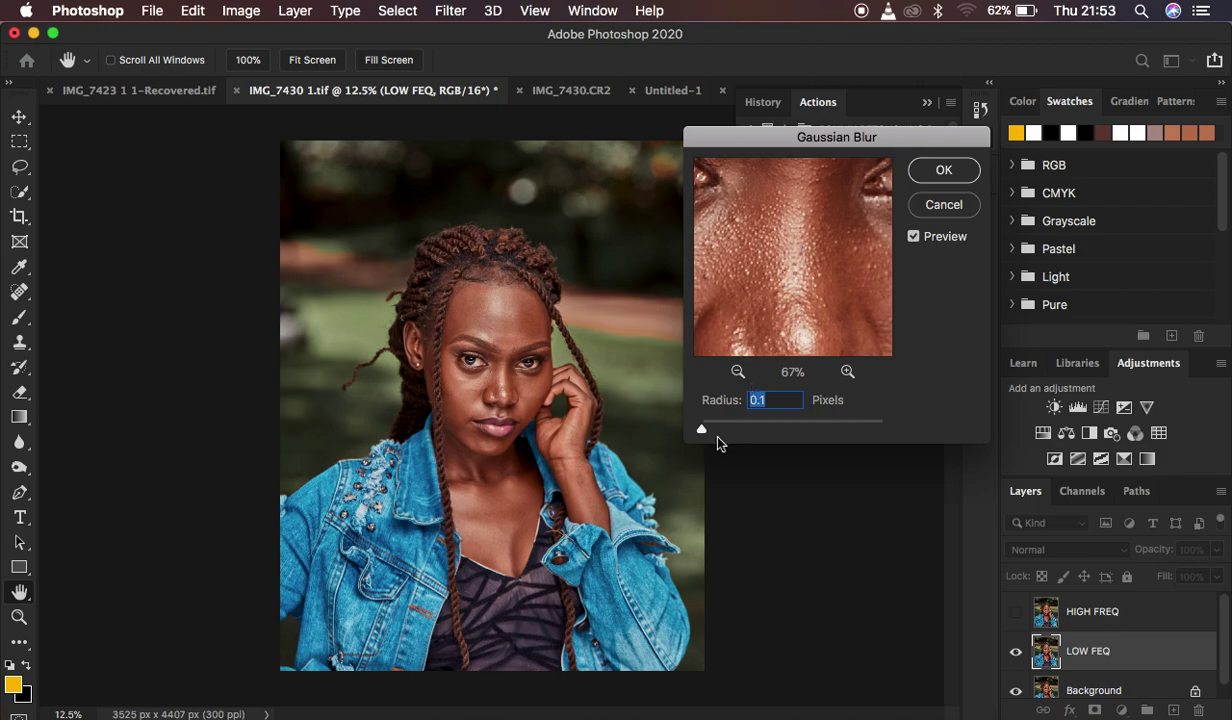
Raise the Gaussian Blur radius past 1.2, 3.7 and 4.5, then apply 6 pixels to LOW FEQ.
{"action": "left_click_drag", "start_coordinate": [703, 432], "coordinate": [735, 437]}
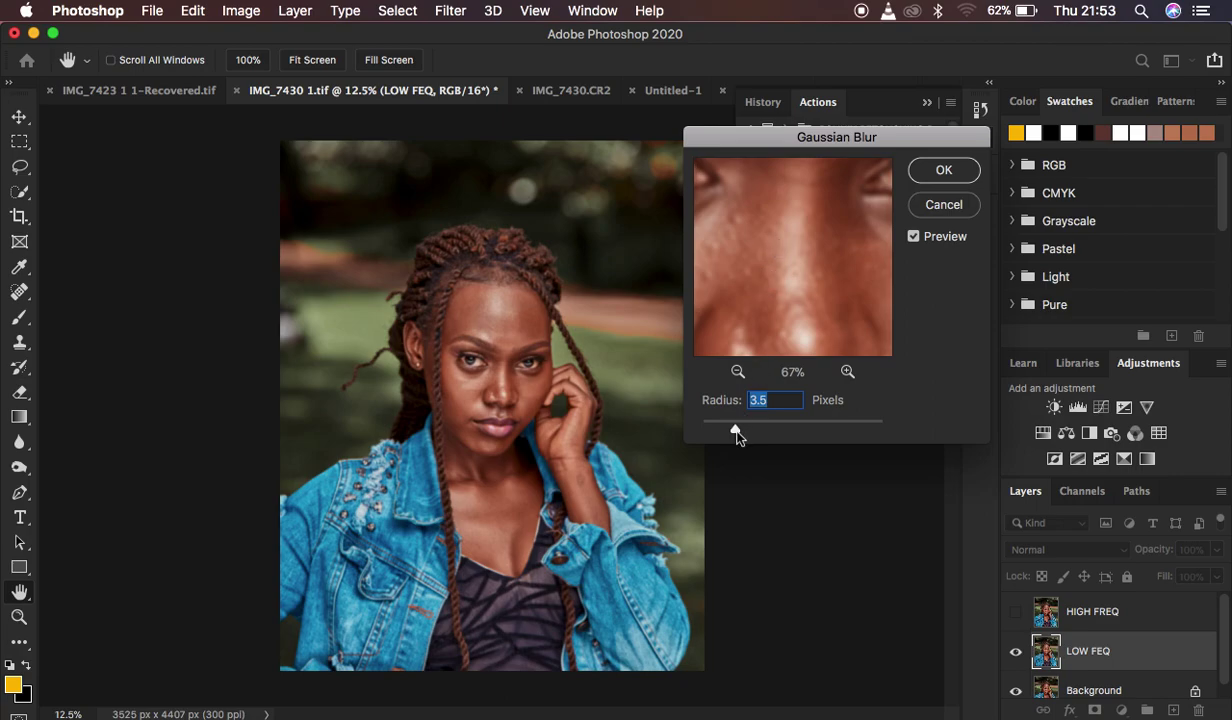
{"action": "left_click_drag", "start_coordinate": [735, 430], "coordinate": [741, 430]}
{"action": "left_click_drag", "start_coordinate": [744, 436], "coordinate": [758, 431]}
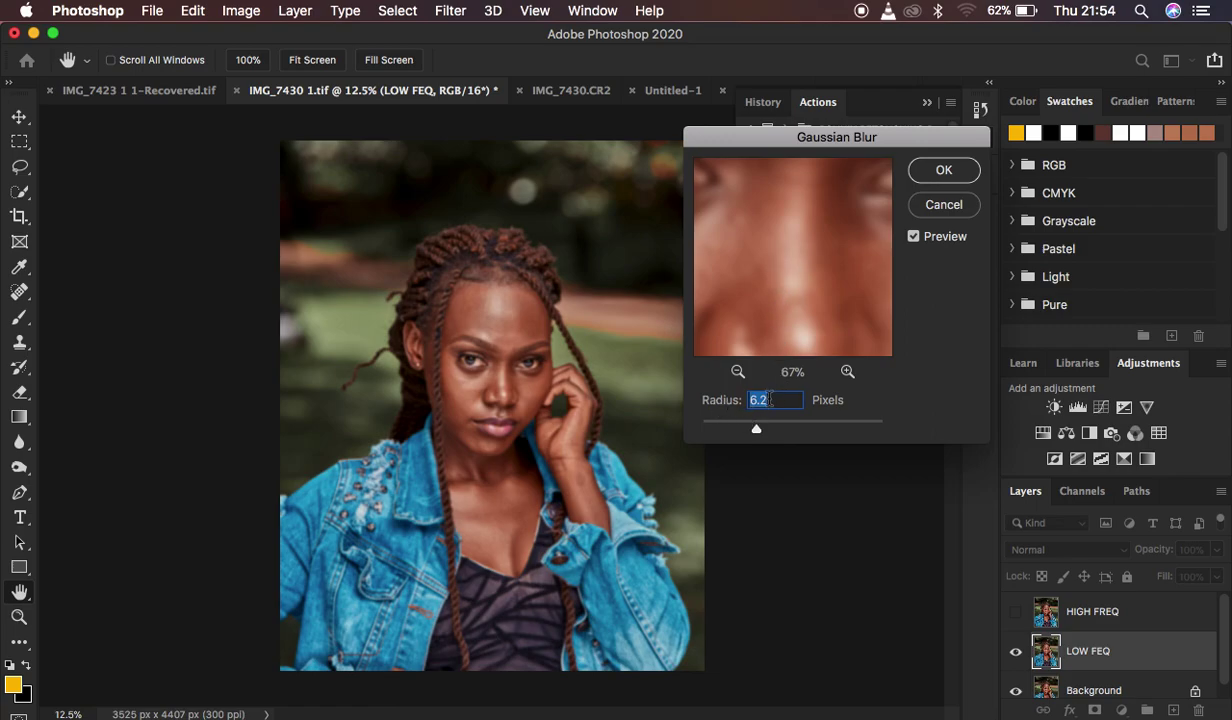
{"action": "type", "text": "6"}
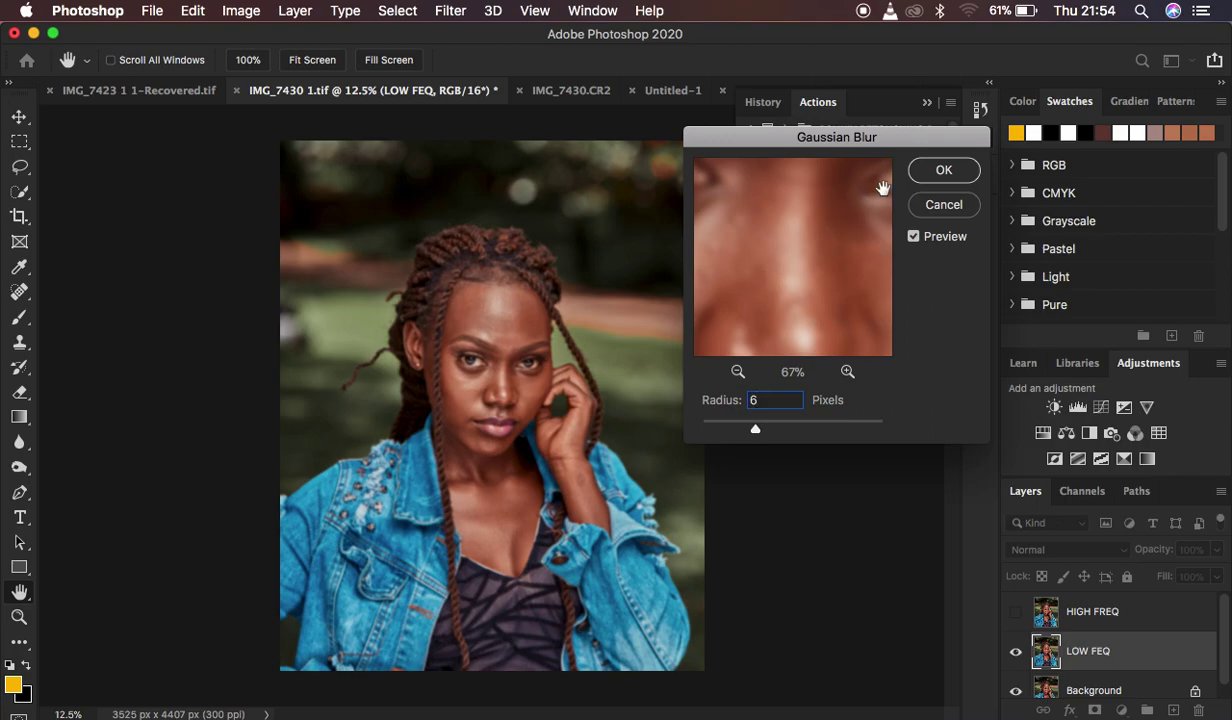
{"action": "left_click", "coordinate": [935, 172]}
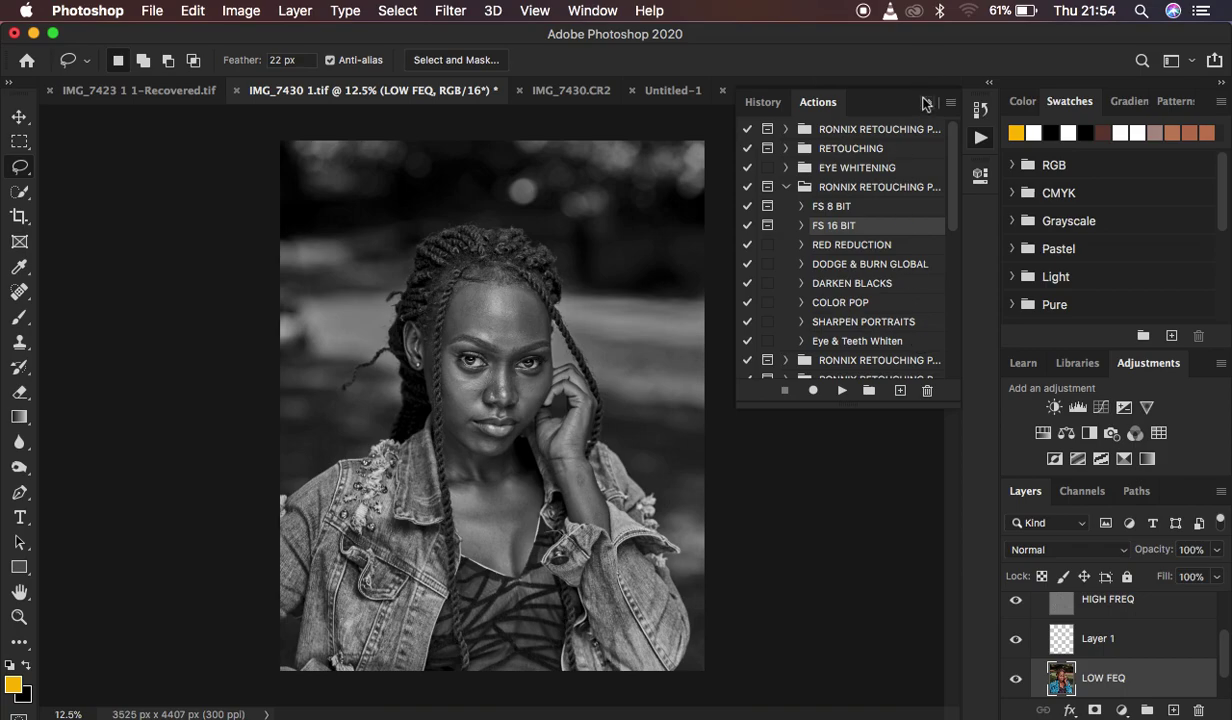
Close the Actions panel, add a Black & White 1 adjustment layer, and select it.
{"action": "left_click", "coordinate": [927, 104]}
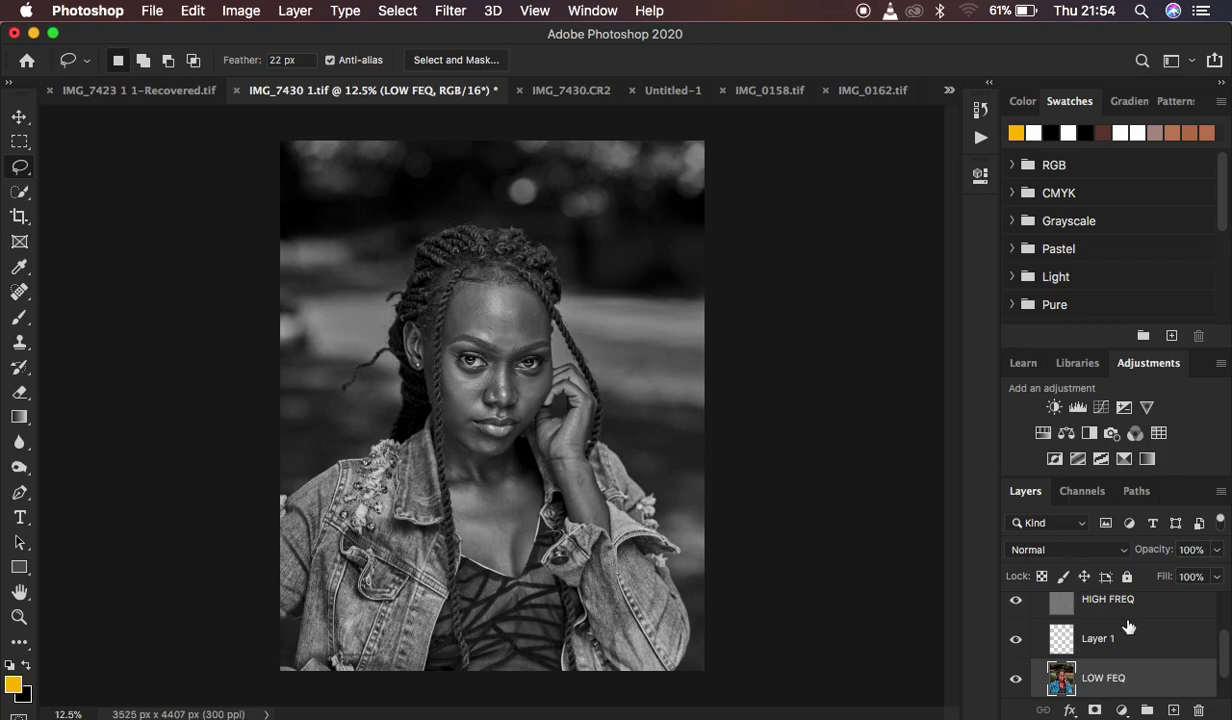
{"action": "key", "text": "super+alt+shift+b"}
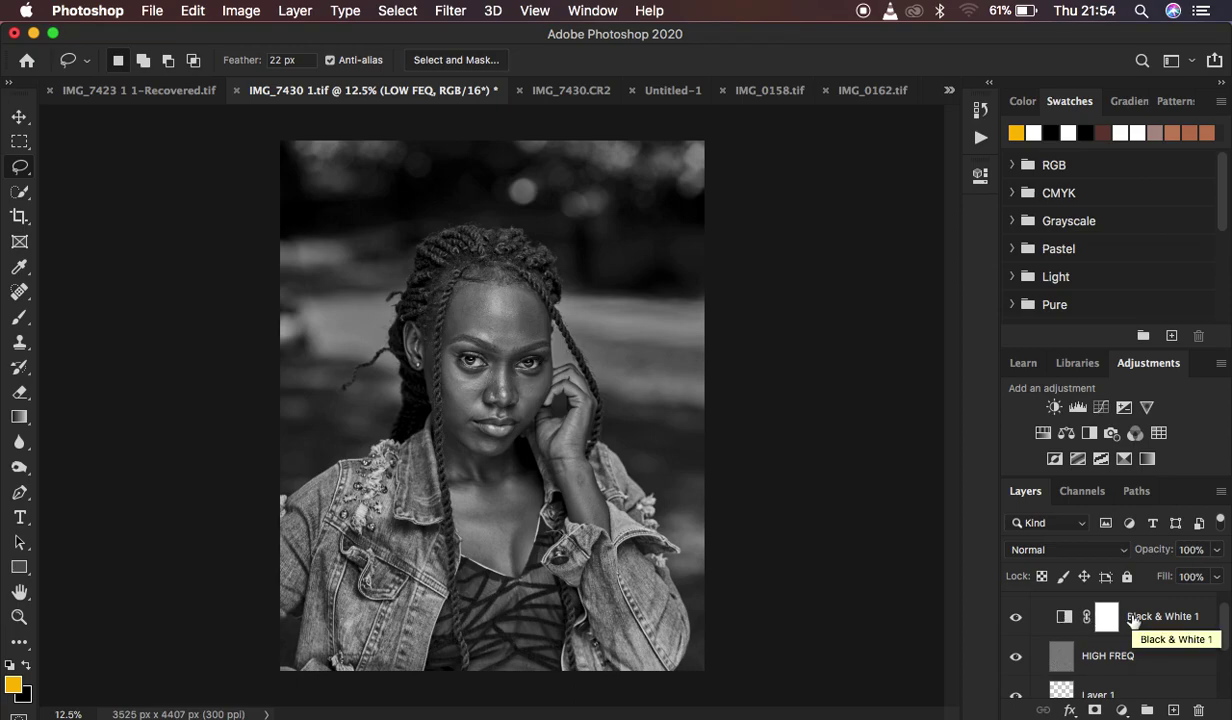
{"action": "left_click", "coordinate": [1150, 620]}
Delete the Black & White 1 and HIGH FREQ layers, target LOW FEQ, and choose the brush tools.
{"action": "key", "text": "BackSpace"}
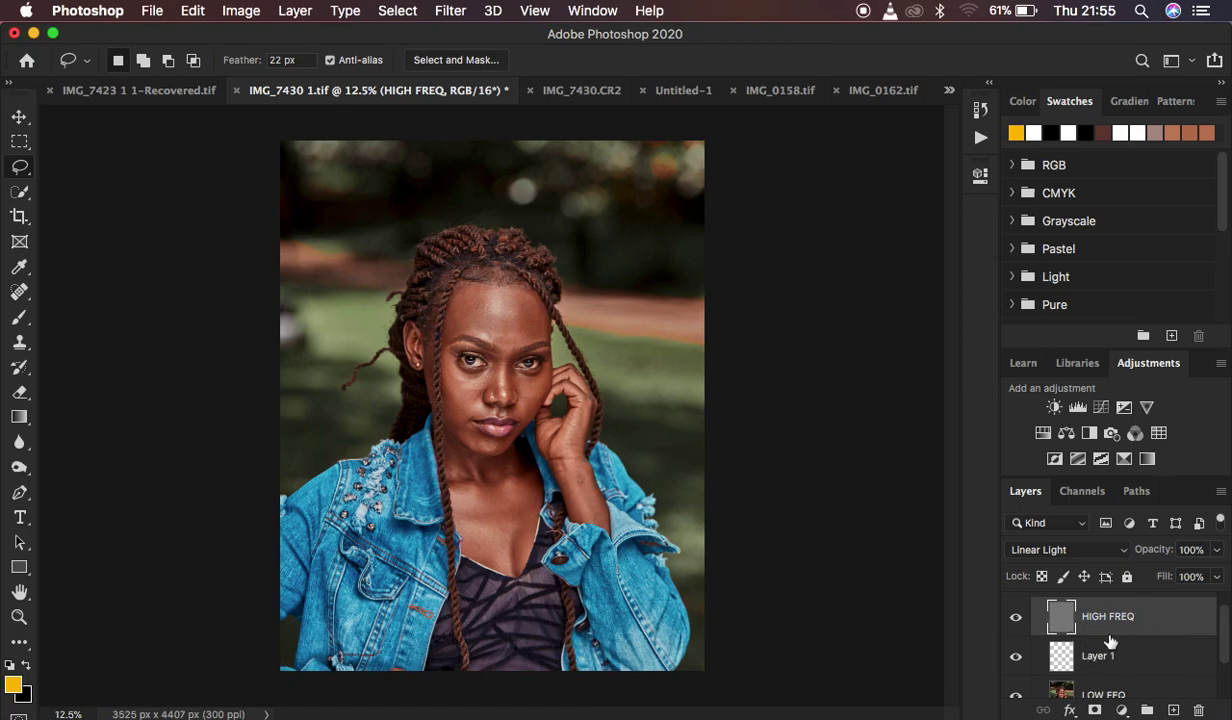
{"action": "left_click", "coordinate": [1017, 619]}
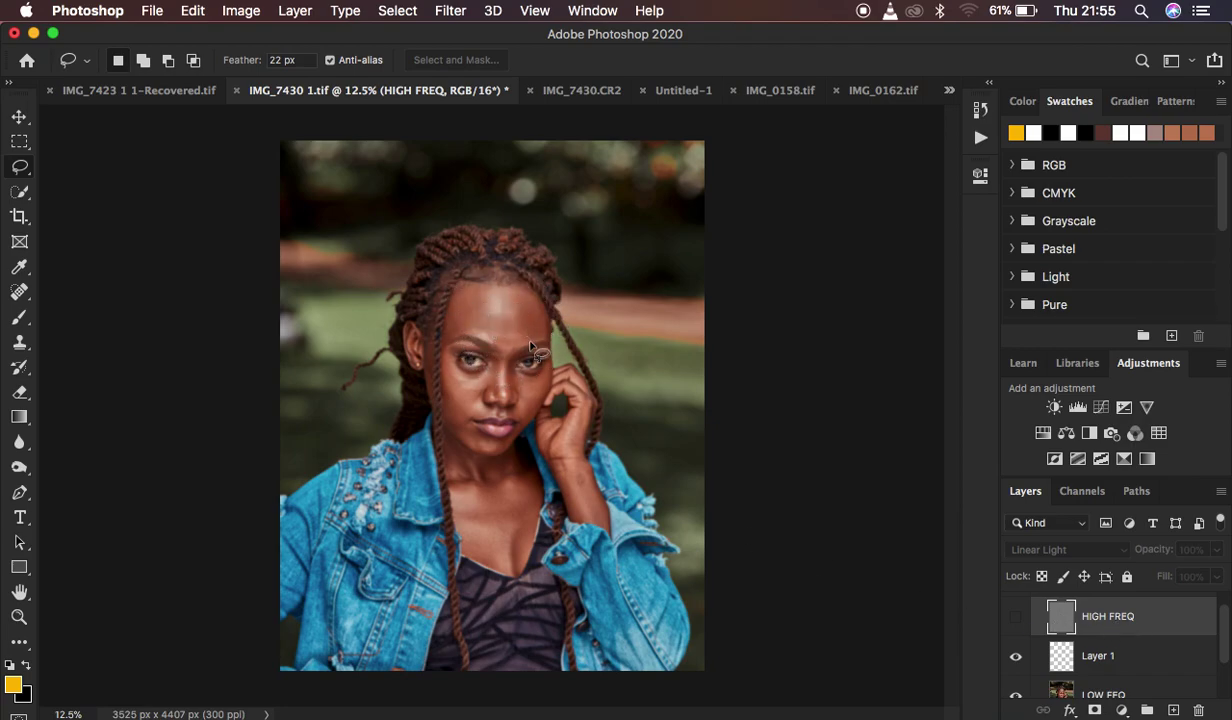
{"action": "key", "text": "BackSpace"}
{"action": "left_click", "coordinate": [1105, 640]}
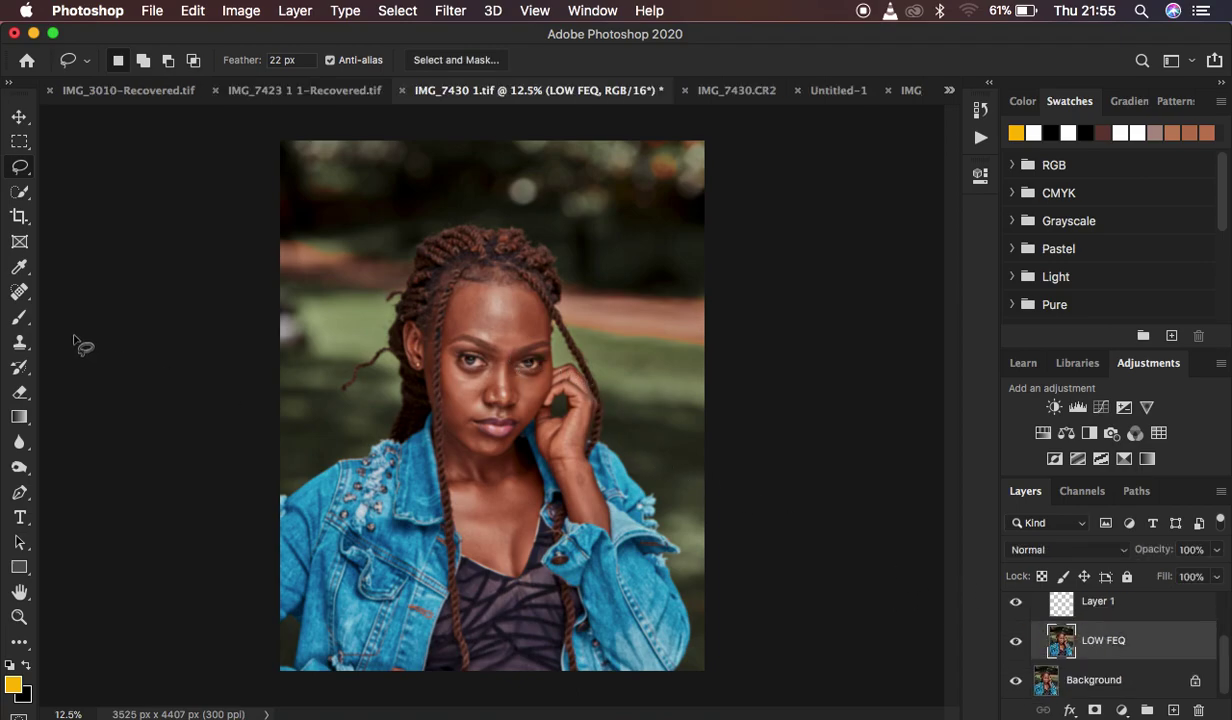
{"action": "left_click", "coordinate": [17, 319]}
{"action": "right_click", "coordinate": [17, 319]}
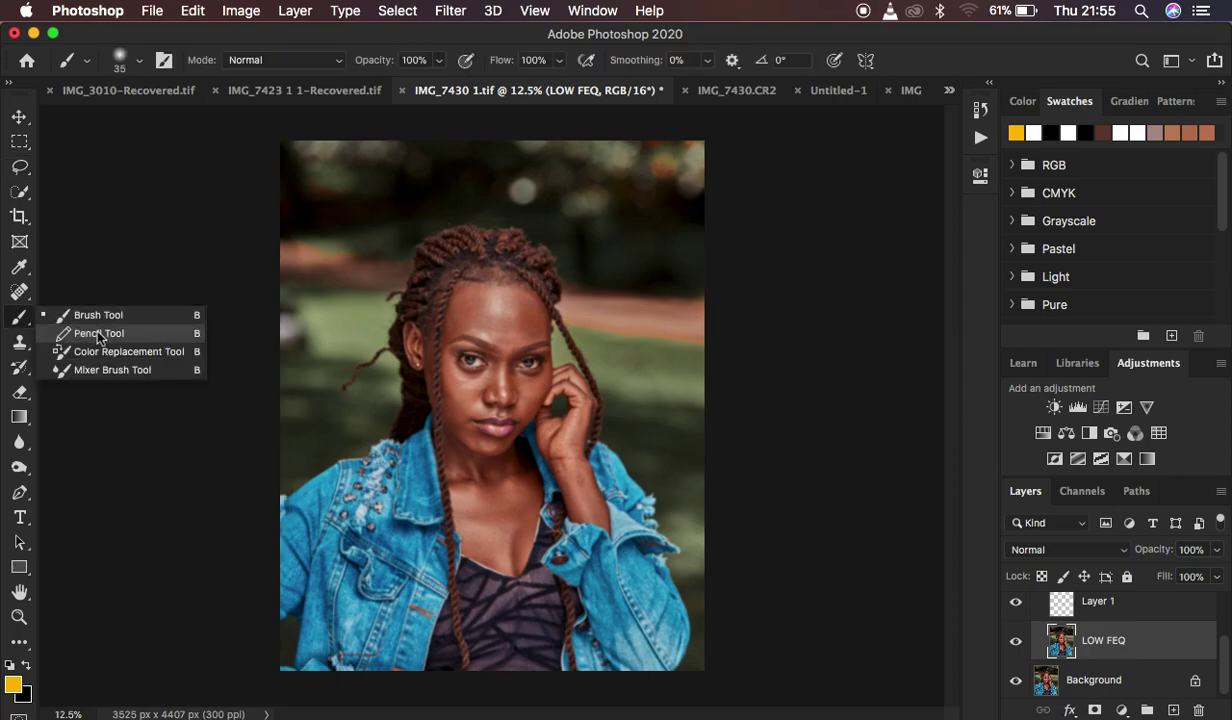
Switch to the Mixer Brush with a clean brush that cleans itself after every stroke.
{"action": "left_click", "coordinate": [95, 371]}
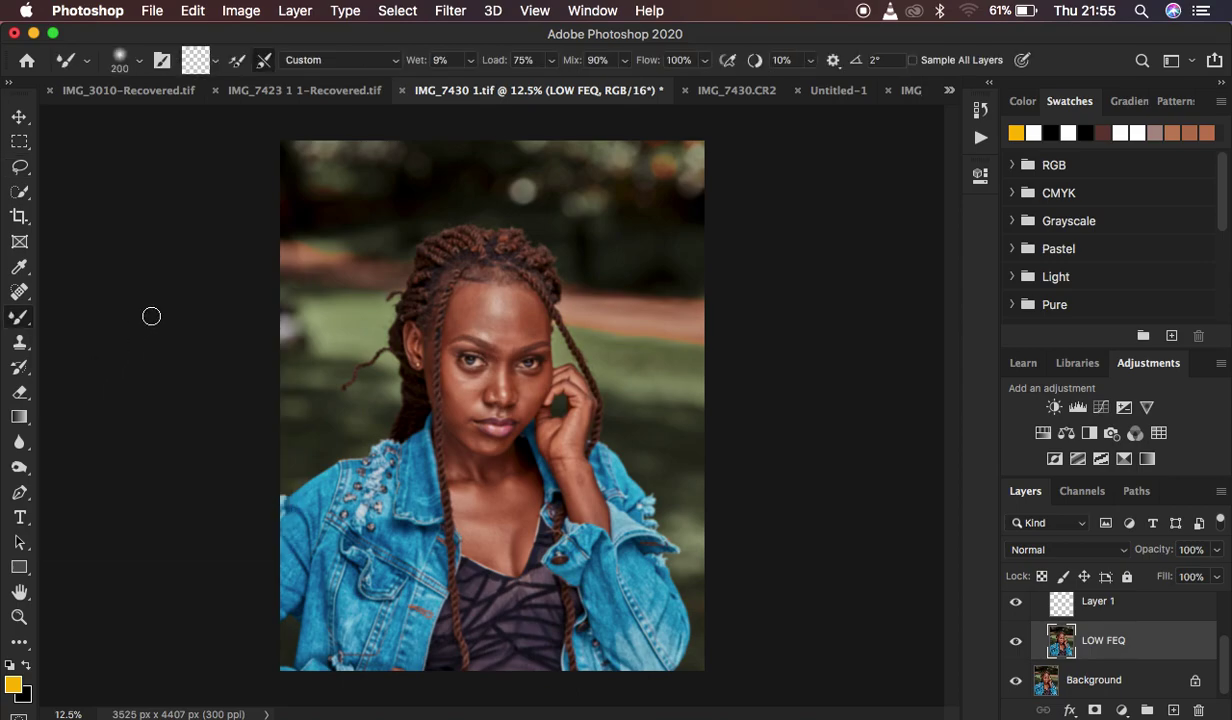
{"action": "left_click", "coordinate": [215, 62]}
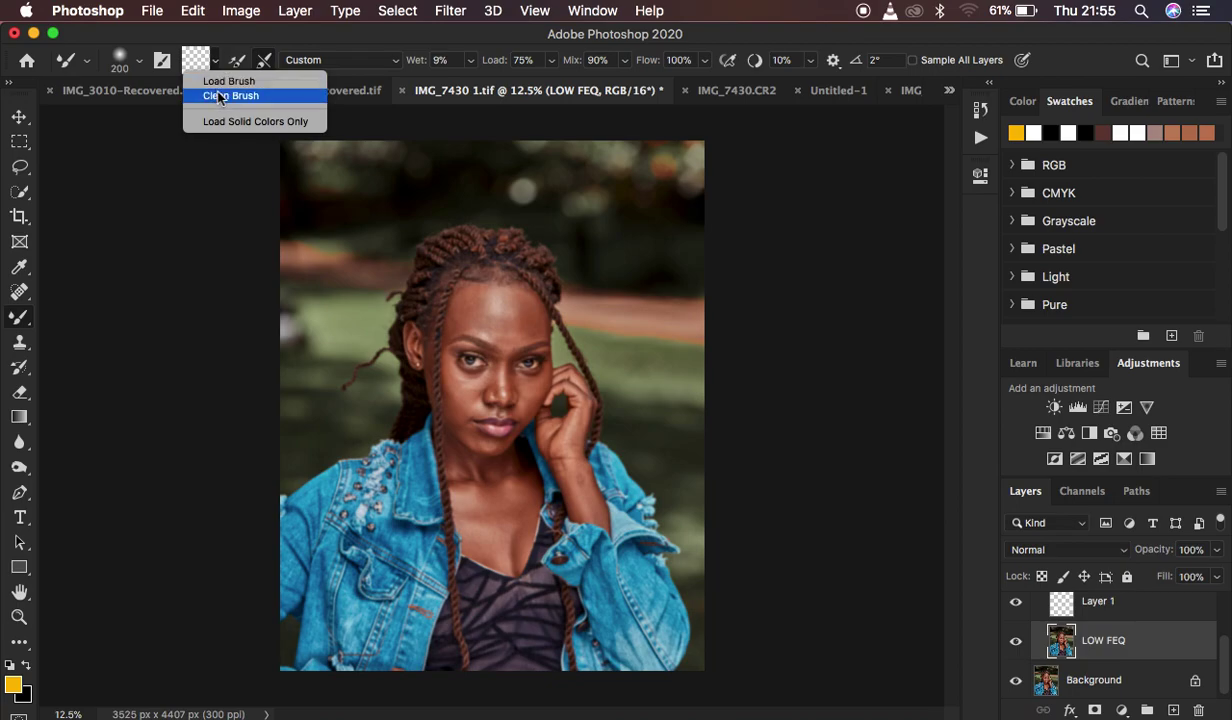
{"action": "left_click", "coordinate": [218, 93]}
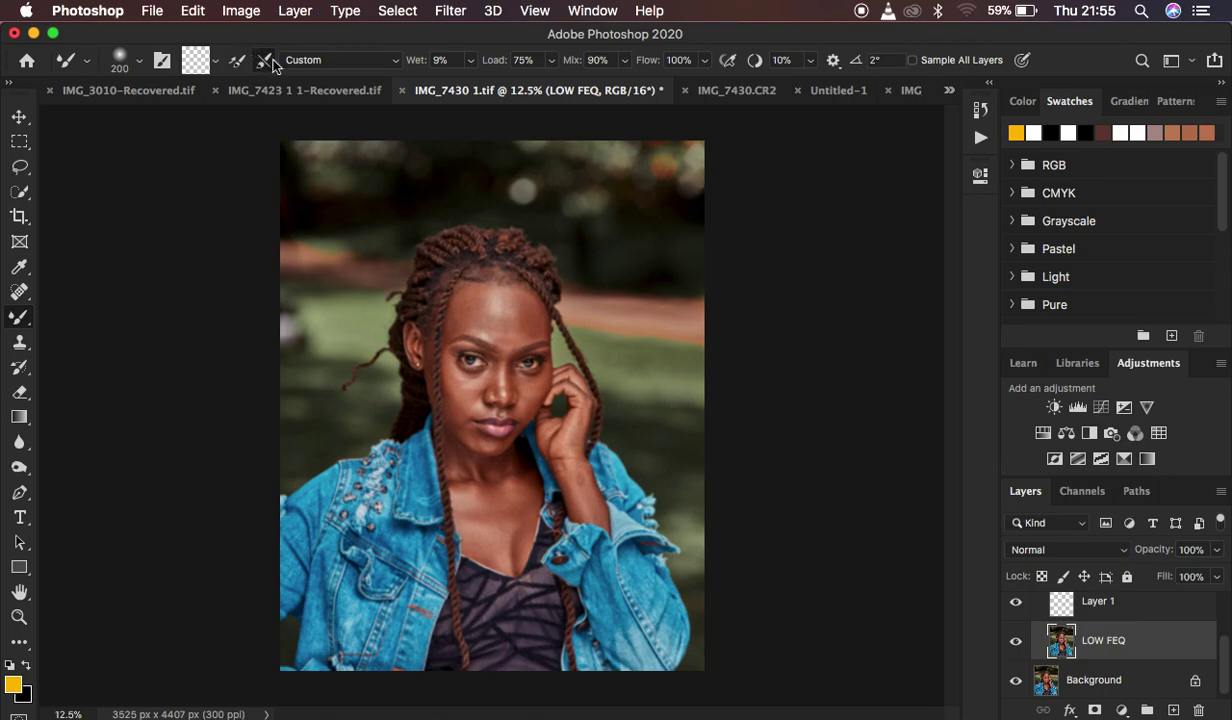
{"action": "left_click", "coordinate": [270, 61]}
{"action": "left_click", "coordinate": [138, 67]}
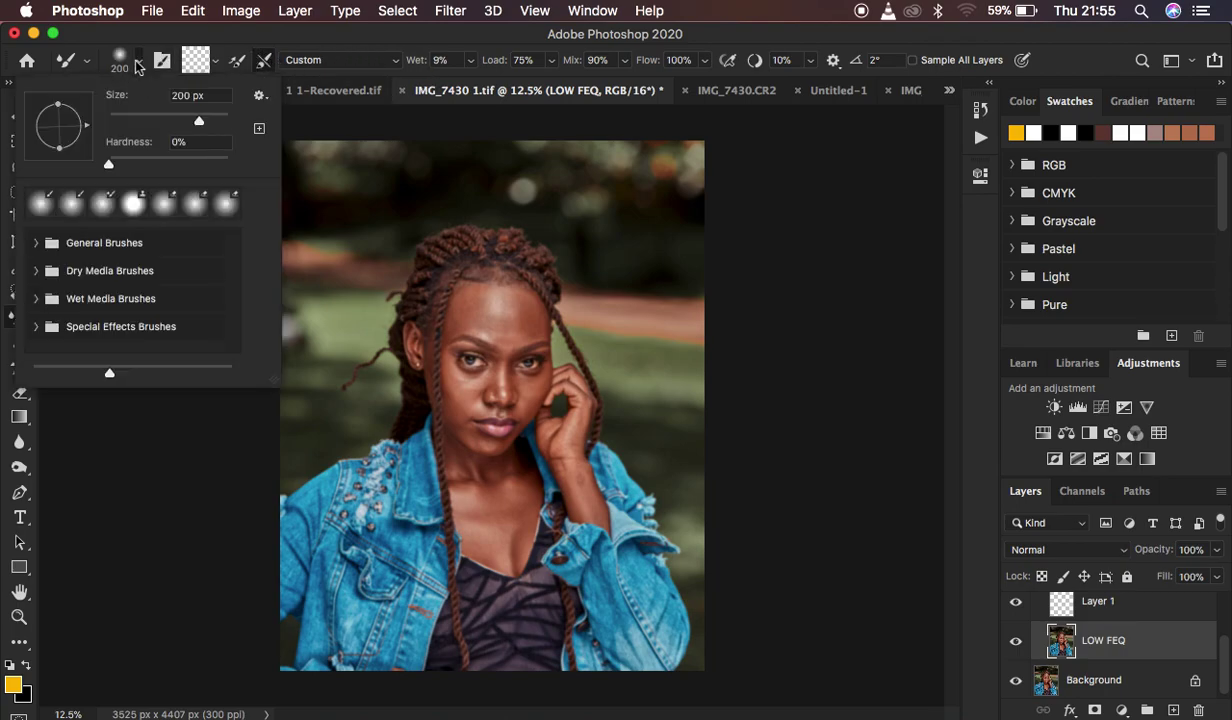
{"action": "left_click", "coordinate": [142, 67]}
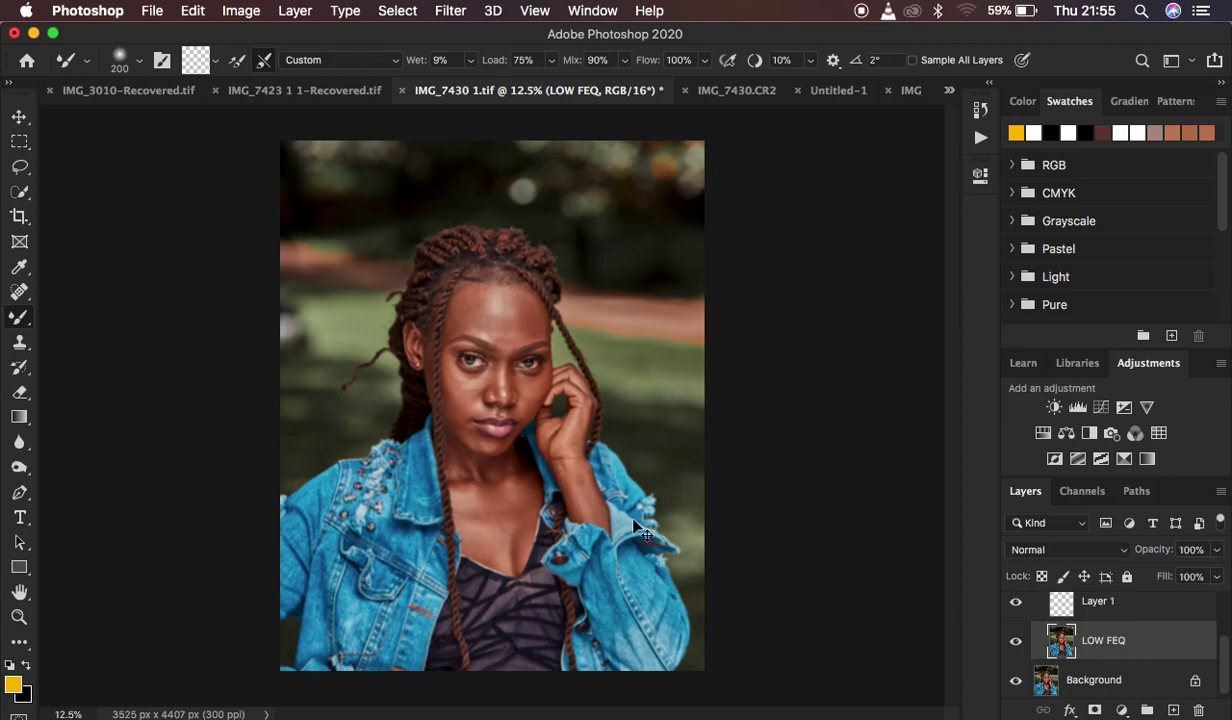
Zoom in on the face and set the mixer brush size to 200.
{"action": "key", "text": "super+equal"}
{"action": "key", "text": "super+equal"}
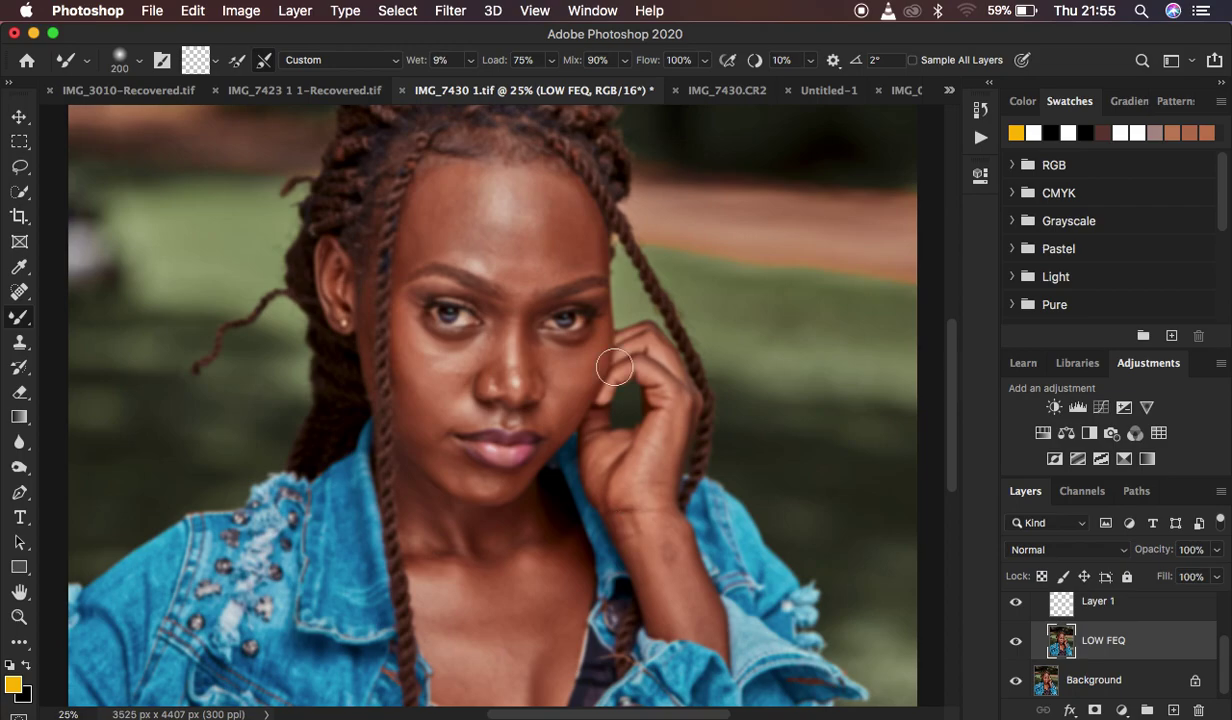
{"action": "key", "text": "super+equal"}
{"action": "key", "text": "super+minus"}
{"action": "key", "text": "bracketleft"}
{"action": "key", "text": "bracketleft"}
{"action": "key", "text": "bracketright"}
{"action": "key", "text": "bracketright"}
{"action": "key", "text": "bracketright"}
{"action": "key", "text": "bracketleft"}
{"action": "key", "text": "bracketleft"}
{"action": "key", "text": "bracketright"}
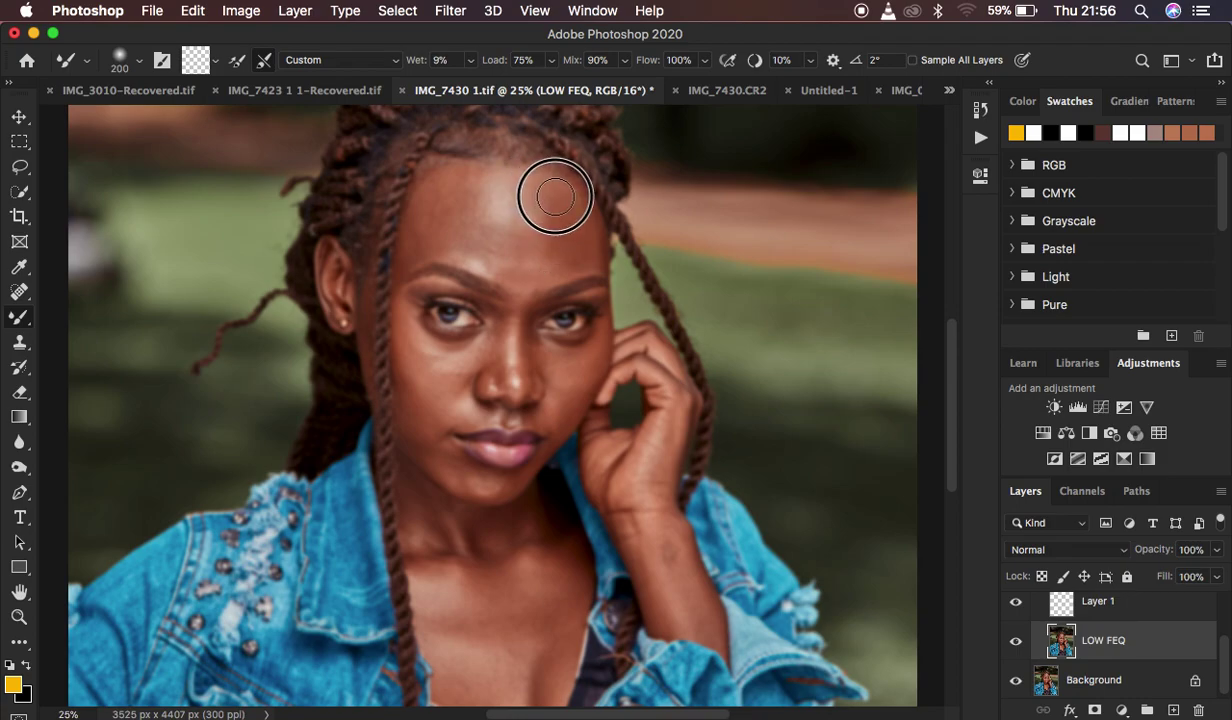
Blend the forehead skin tones with two soft mixer-brush strokes.
{"action": "mouse_move", "coordinate": [556, 199]}
{"action": "left_mouse_down"}
{"action": "mouse_move", "coordinate": [561, 231]}
{"action": "mouse_move", "coordinate": [547, 193]}
{"action": "mouse_move", "coordinate": [569, 247]}
{"action": "left_mouse_up"}
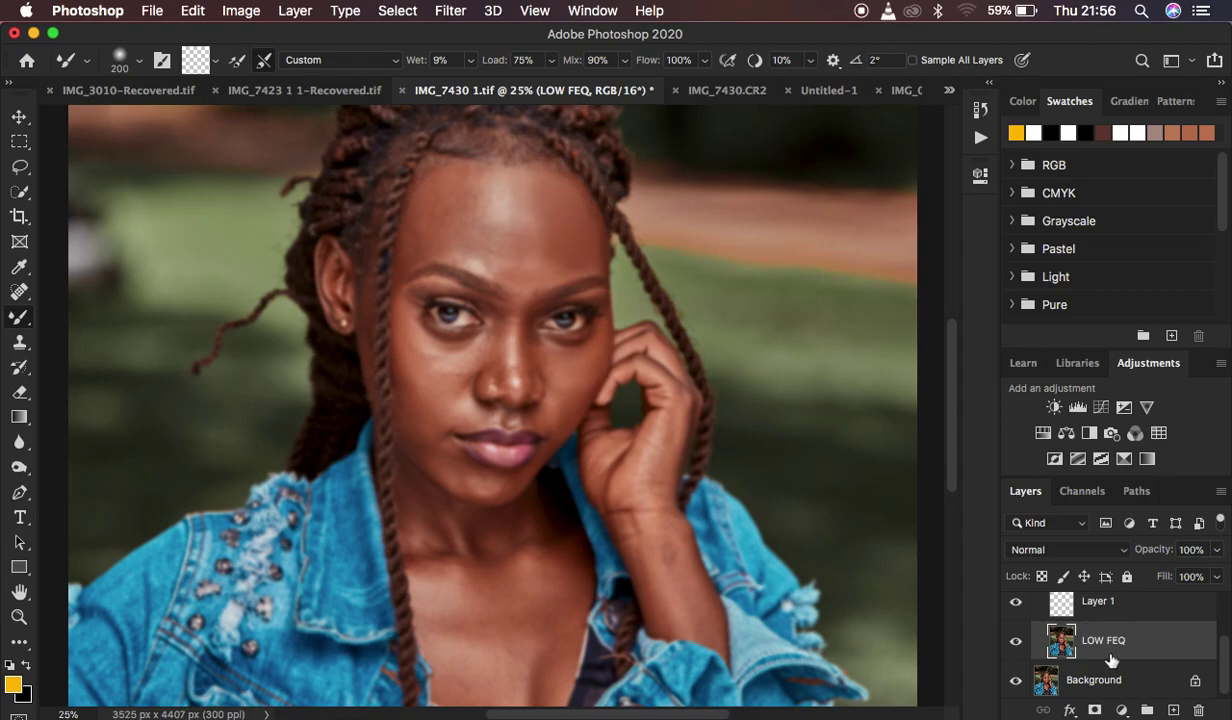
{"action": "mouse_move", "coordinate": [550, 261]}
{"action": "left_mouse_down"}
{"action": "mouse_move", "coordinate": [536, 253]}
{"action": "mouse_move", "coordinate": [552, 266]}
{"action": "mouse_move", "coordinate": [545, 242]}
{"action": "left_mouse_up"}
{"action": "scroll", "coordinate": [1127, 660], "scroll_direction": "up", "scroll_amount": 1}
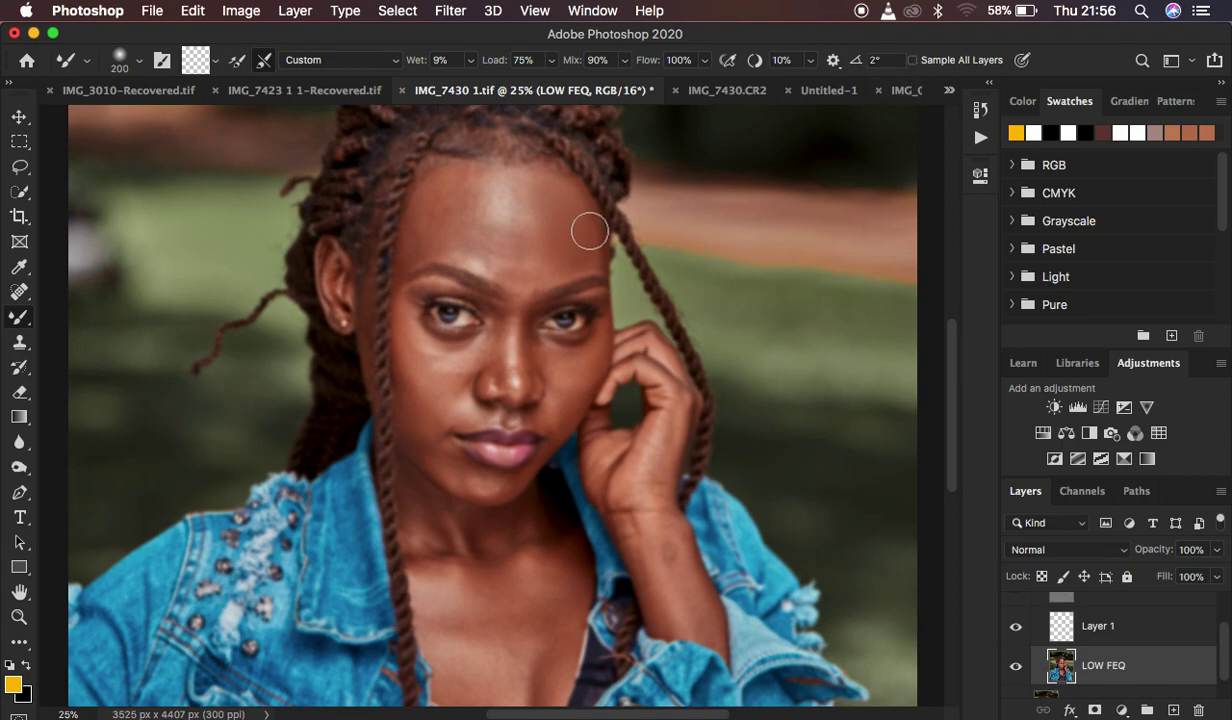
Smooth the forehead toward the left hairline and across the upper forehead.
{"action": "mouse_move", "coordinate": [558, 241]}
{"action": "left_mouse_down"}
{"action": "mouse_move", "coordinate": [453, 190]}
{"action": "mouse_move", "coordinate": [436, 217]}
{"action": "mouse_move", "coordinate": [429, 198]}
{"action": "mouse_move", "coordinate": [423, 214]}
{"action": "mouse_move", "coordinate": [447, 182]}
{"action": "mouse_move", "coordinate": [440, 222]}
{"action": "left_mouse_up"}
{"action": "mouse_move", "coordinate": [556, 206]}
{"action": "left_mouse_down"}
{"action": "mouse_move", "coordinate": [562, 280]}
{"action": "mouse_move", "coordinate": [567, 204]}
{"action": "left_mouse_up"}
{"action": "mouse_move", "coordinate": [451, 181]}
{"action": "left_mouse_down"}
{"action": "mouse_move", "coordinate": [460, 228]}
{"action": "mouse_move", "coordinate": [463, 188]}
{"action": "mouse_move", "coordinate": [537, 213]}
{"action": "mouse_move", "coordinate": [529, 269]}
{"action": "mouse_move", "coordinate": [481, 250]}
{"action": "mouse_move", "coordinate": [524, 271]}
{"action": "mouse_move", "coordinate": [507, 268]}
{"action": "mouse_move", "coordinate": [532, 224]}
{"action": "mouse_move", "coordinate": [526, 209]}
{"action": "mouse_move", "coordinate": [504, 196]}
{"action": "mouse_move", "coordinate": [469, 204]}
{"action": "mouse_move", "coordinate": [490, 231]}
{"action": "mouse_move", "coordinate": [529, 234]}
{"action": "mouse_move", "coordinate": [527, 273]}
{"action": "mouse_move", "coordinate": [440, 240]}
{"action": "mouse_move", "coordinate": [517, 272]}
{"action": "mouse_move", "coordinate": [516, 287]}
{"action": "mouse_move", "coordinate": [549, 239]}
{"action": "mouse_move", "coordinate": [545, 214]}
{"action": "mouse_move", "coordinate": [586, 253]}
{"action": "left_mouse_up"}
Blend skin beside the nose, under the left eye and up the cheek, sizing the brush 125-175.
{"action": "key", "text": "p"}
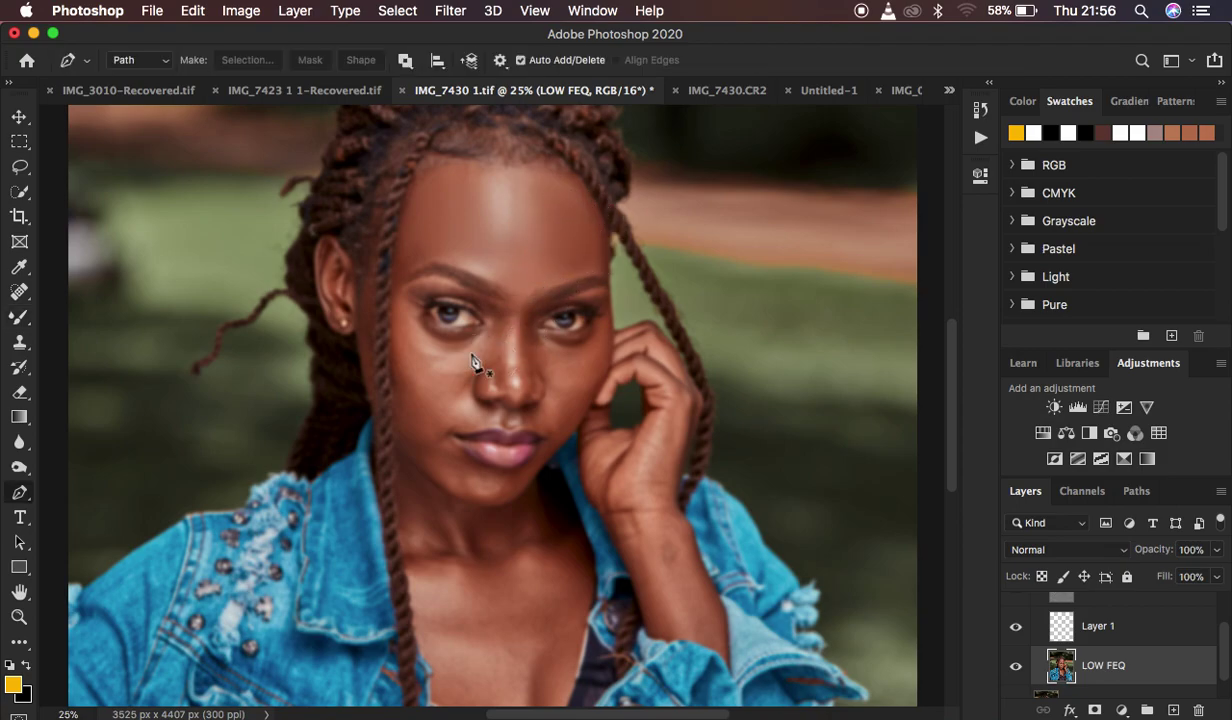
{"action": "key", "text": "b"}
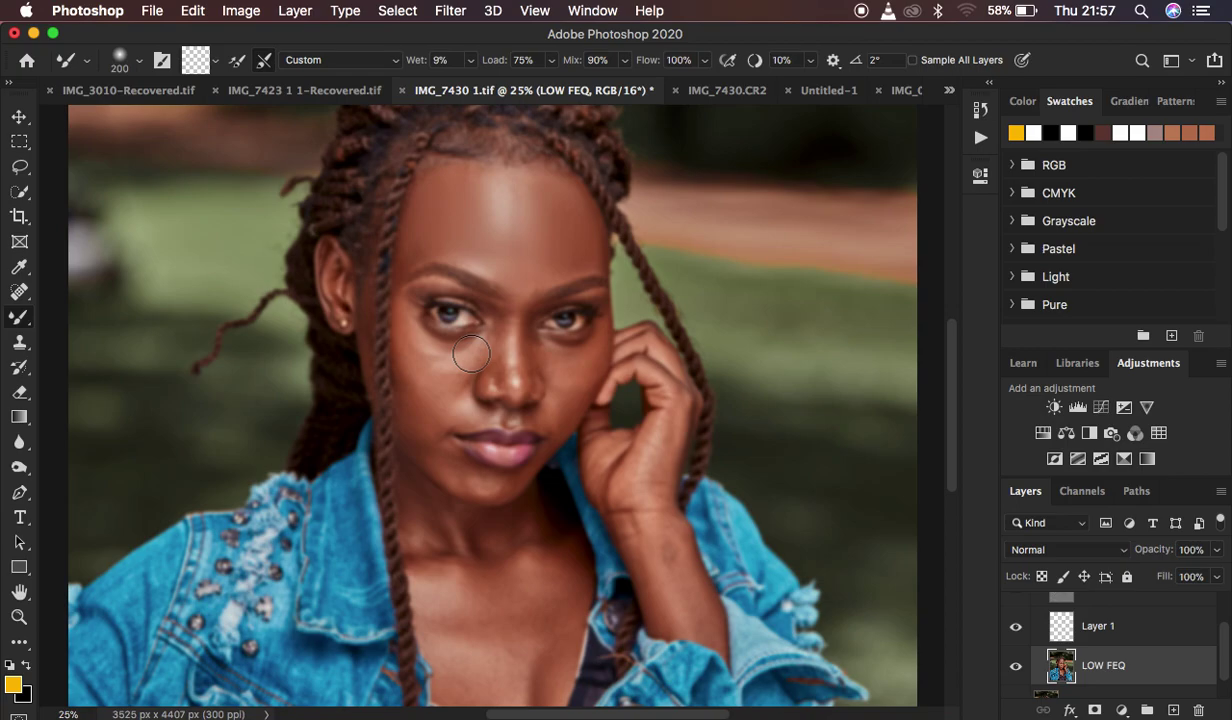
{"action": "key", "text": "bracketleft"}
{"action": "key", "text": "bracketleft"}
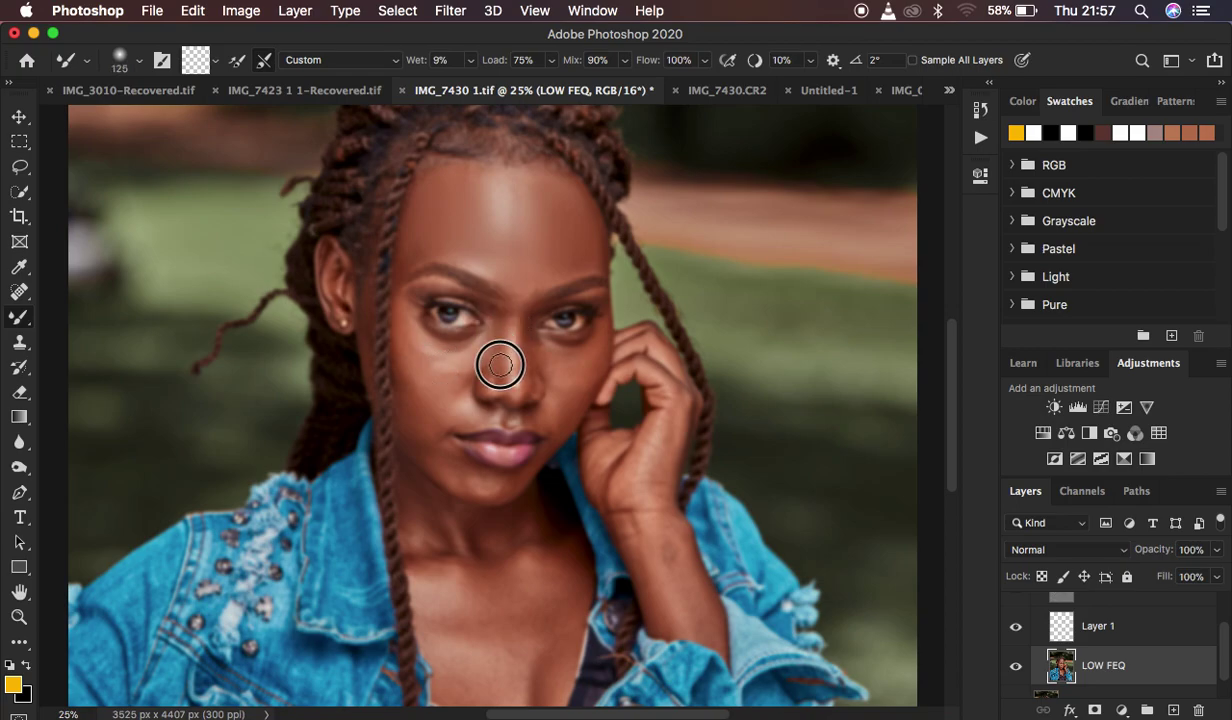
{"action": "left_click_drag", "start_coordinate": [515, 312], "coordinate": [525, 371]}
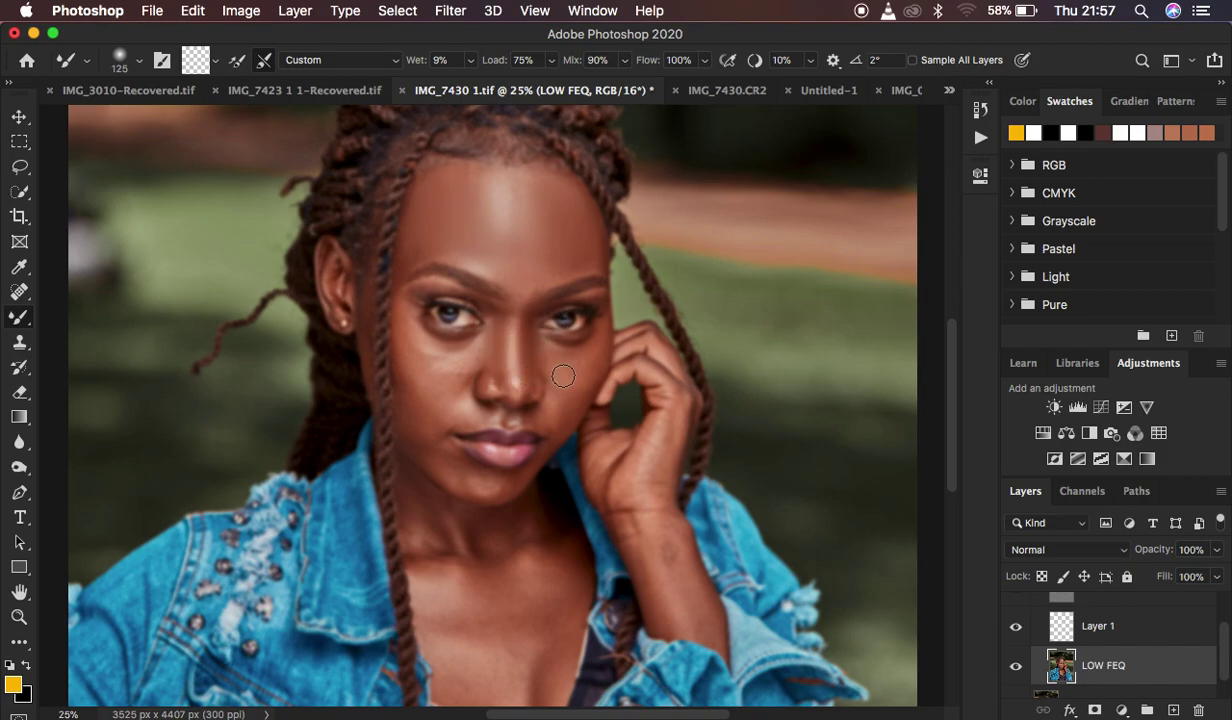
{"action": "key", "text": "bracketright"}
{"action": "key", "text": "bracketright"}
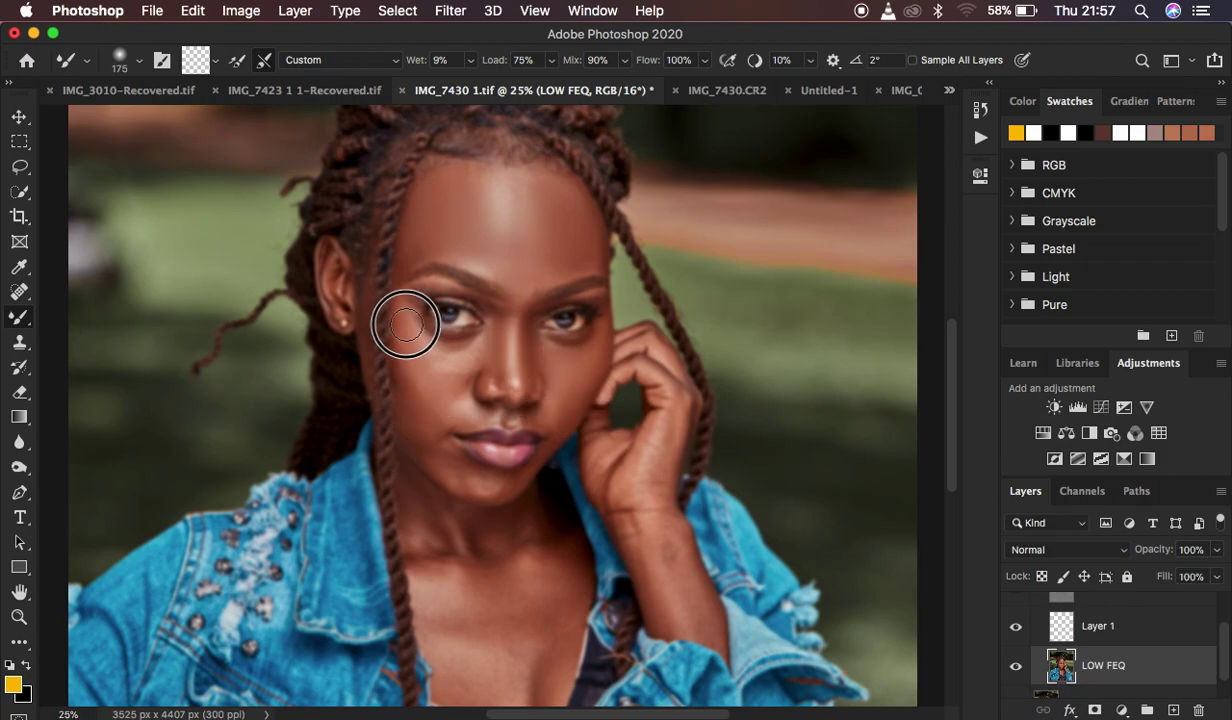
{"action": "mouse_move", "coordinate": [405, 325]}
{"action": "left_mouse_down"}
{"action": "mouse_move", "coordinate": [434, 357]}
{"action": "mouse_move", "coordinate": [448, 343]}
{"action": "mouse_move", "coordinate": [425, 393]}
{"action": "mouse_move", "coordinate": [432, 421]}
{"action": "mouse_move", "coordinate": [418, 412]}
{"action": "mouse_move", "coordinate": [451, 473]}
{"action": "mouse_move", "coordinate": [487, 486]}
{"action": "mouse_move", "coordinate": [446, 462]}
{"action": "mouse_move", "coordinate": [437, 434]}
{"action": "mouse_move", "coordinate": [466, 411]}
{"action": "mouse_move", "coordinate": [458, 342]}
{"action": "mouse_move", "coordinate": [472, 325]}
{"action": "mouse_move", "coordinate": [498, 328]}
{"action": "mouse_move", "coordinate": [512, 280]}
{"action": "mouse_move", "coordinate": [498, 264]}
{"action": "mouse_move", "coordinate": [425, 276]}
{"action": "mouse_move", "coordinate": [402, 246]}
{"action": "left_mouse_up"}
{"action": "key", "text": "bracketleft"}
{"action": "key", "text": "bracketleft"}
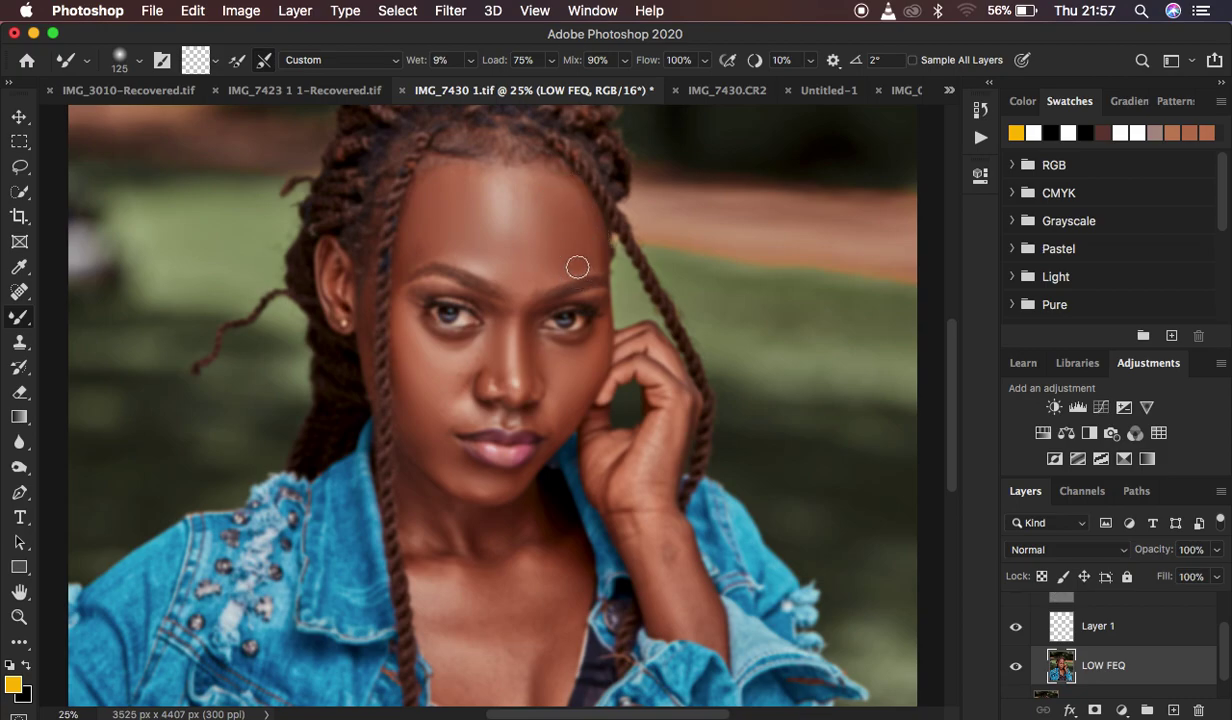
{"action": "mouse_move", "coordinate": [469, 487]}
{"action": "left_mouse_down"}
{"action": "mouse_move", "coordinate": [433, 461]}
{"action": "mouse_move", "coordinate": [434, 414]}
{"action": "left_mouse_up"}
{"action": "scroll", "coordinate": [1093, 620], "scroll_direction": "up", "scroll_amount": 2}
{"action": "left_click", "coordinate": [1016, 638]}
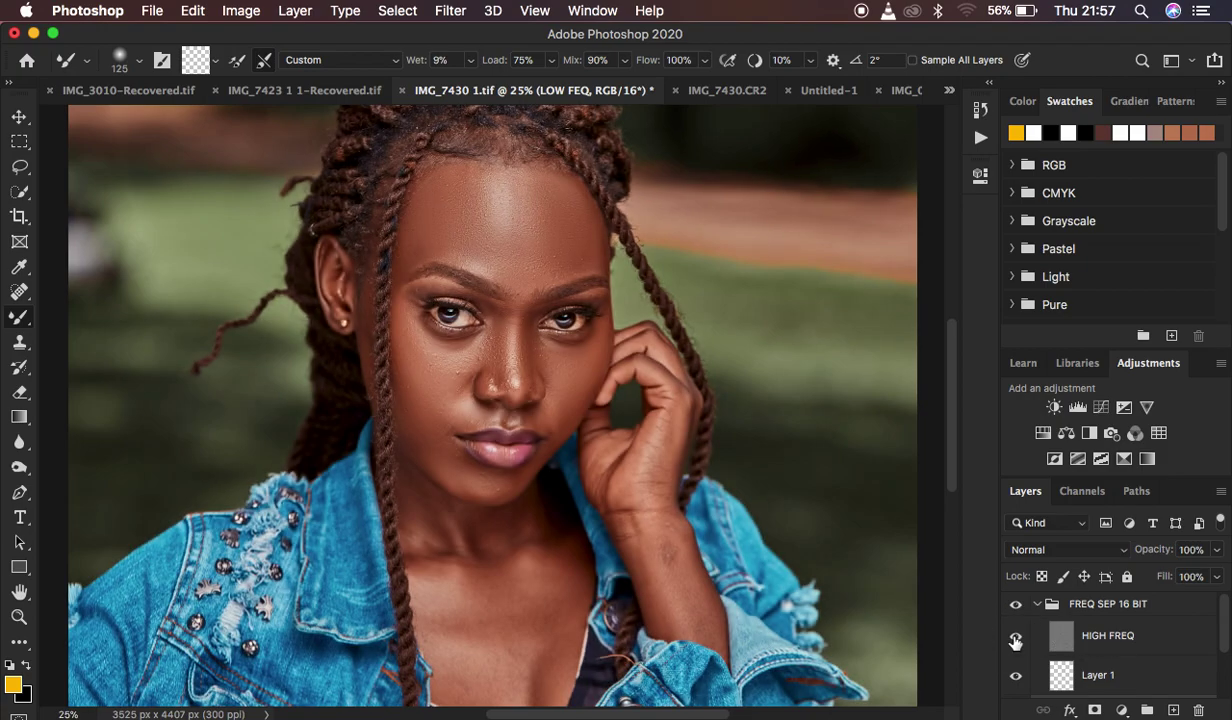
{"action": "left_click", "coordinate": [1016, 604]}
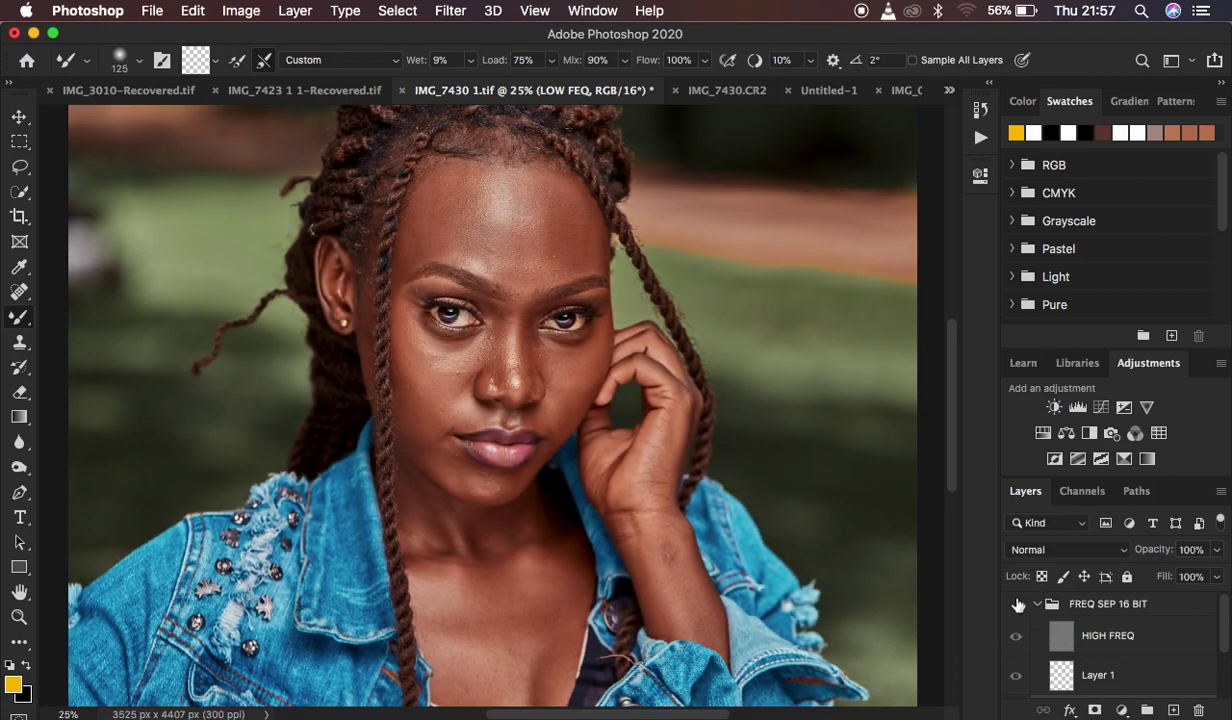
{"action": "left_click", "coordinate": [1018, 604]}
{"action": "key", "text": "super+equal"}
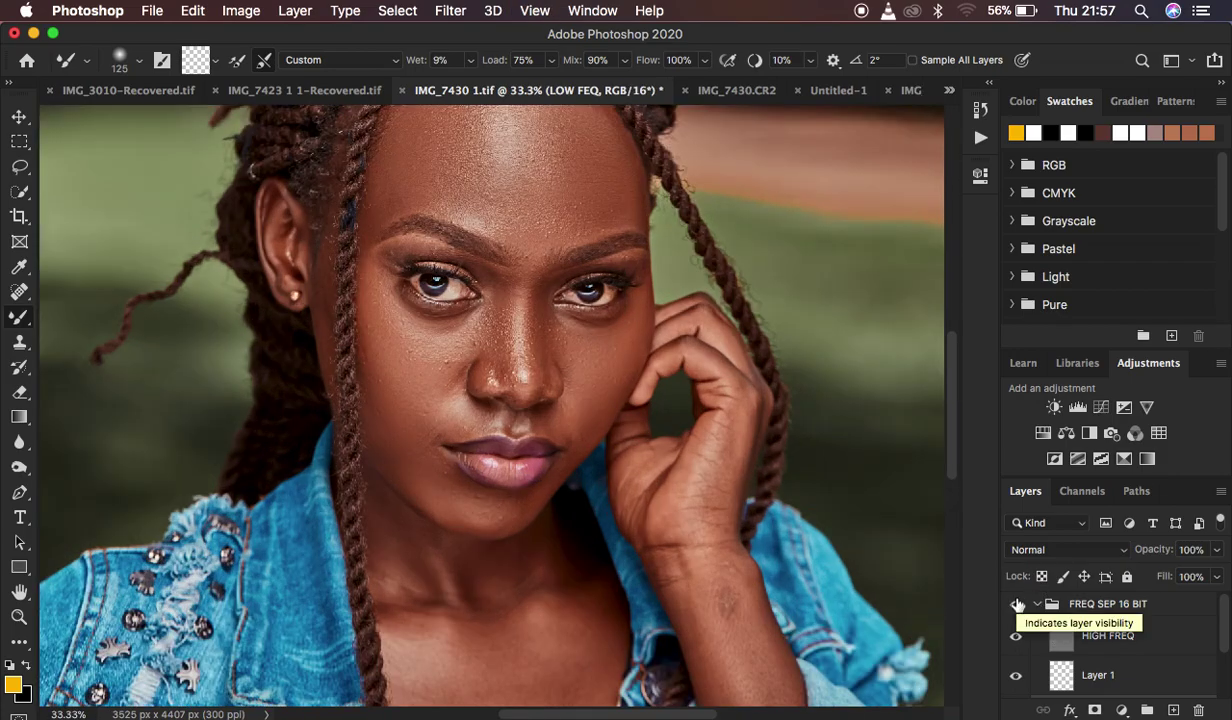
{"action": "key", "text": "super+equal"}
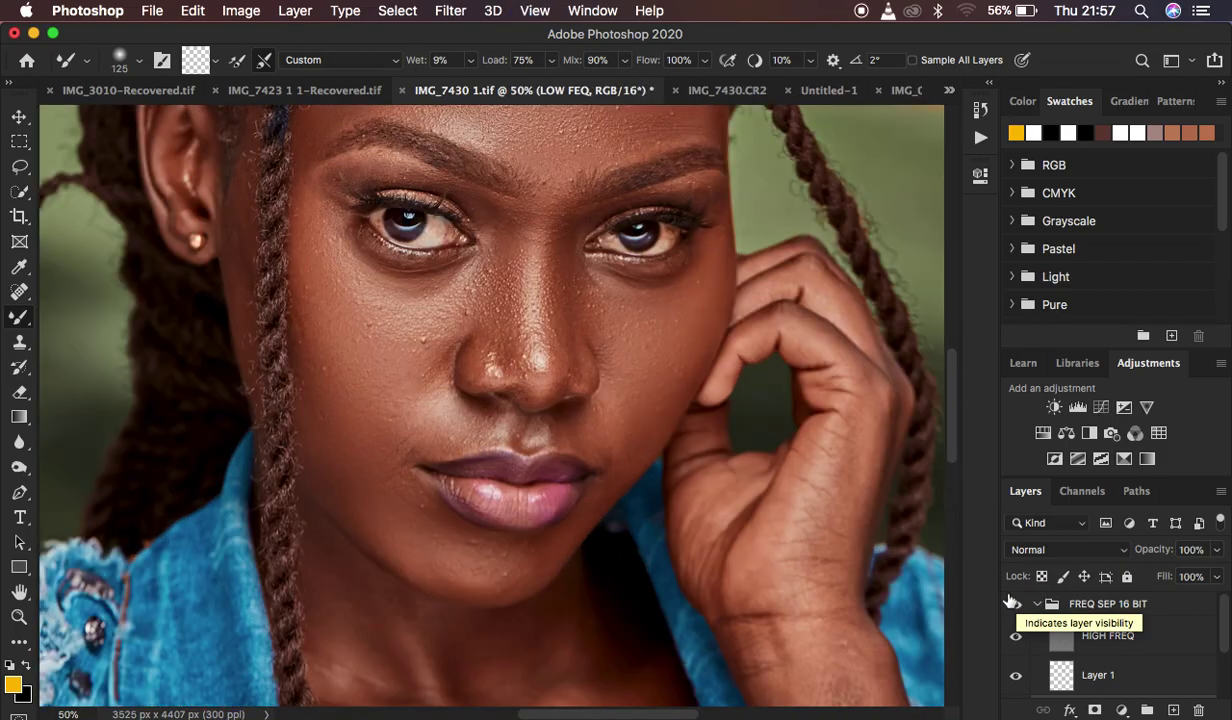
{"action": "scroll", "coordinate": [798, 432], "scroll_direction": "up", "scroll_amount": 5}
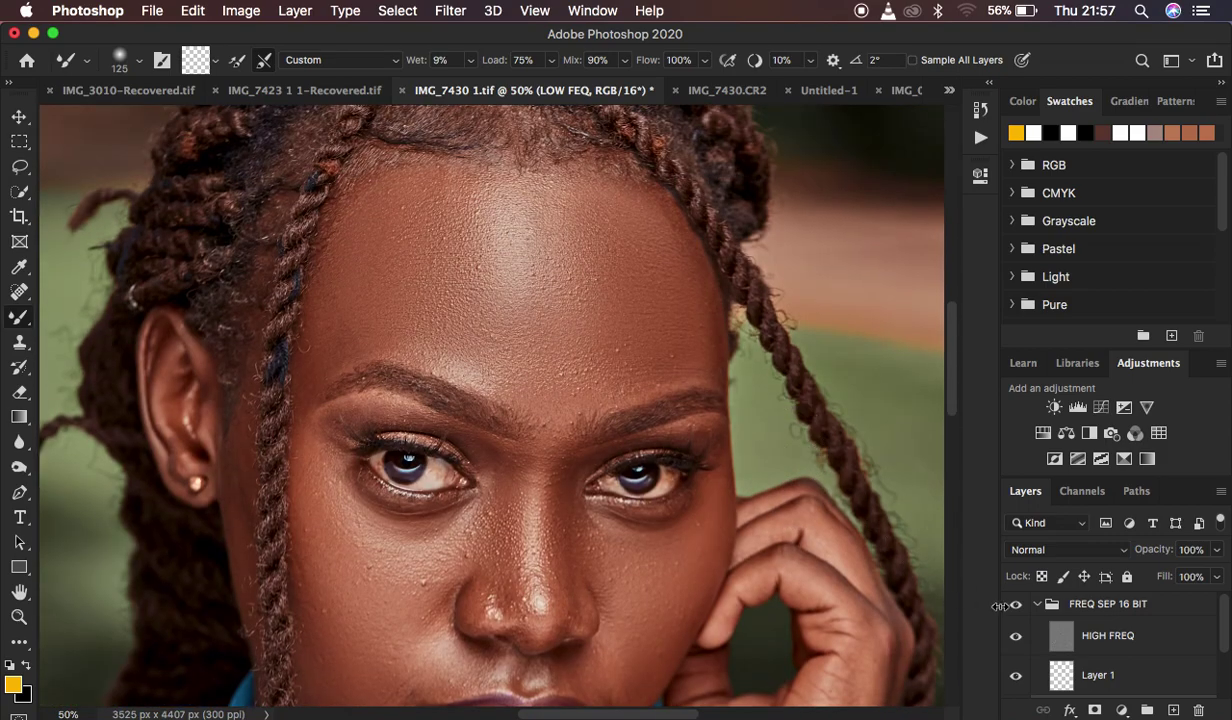
{"action": "left_click", "coordinate": [1016, 605]}
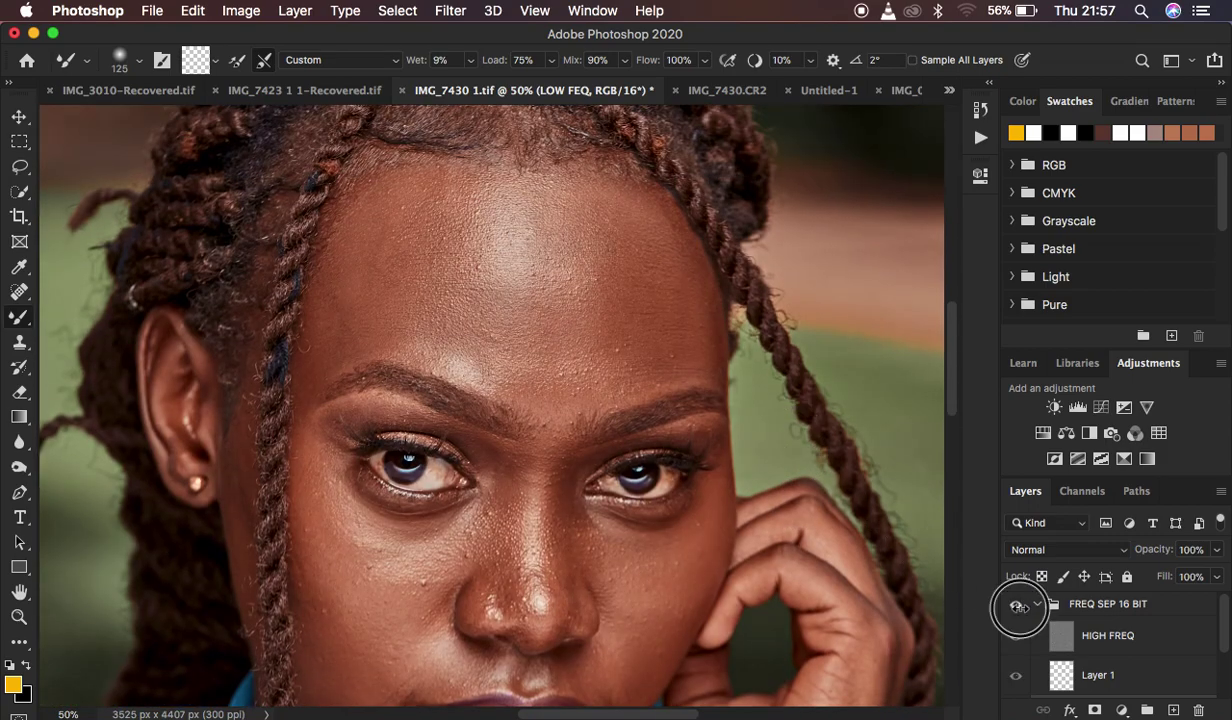
{"action": "left_click", "coordinate": [1016, 605]}
{"action": "left_click", "coordinate": [1016, 605]}
{"action": "left_click", "coordinate": [1016, 605]}
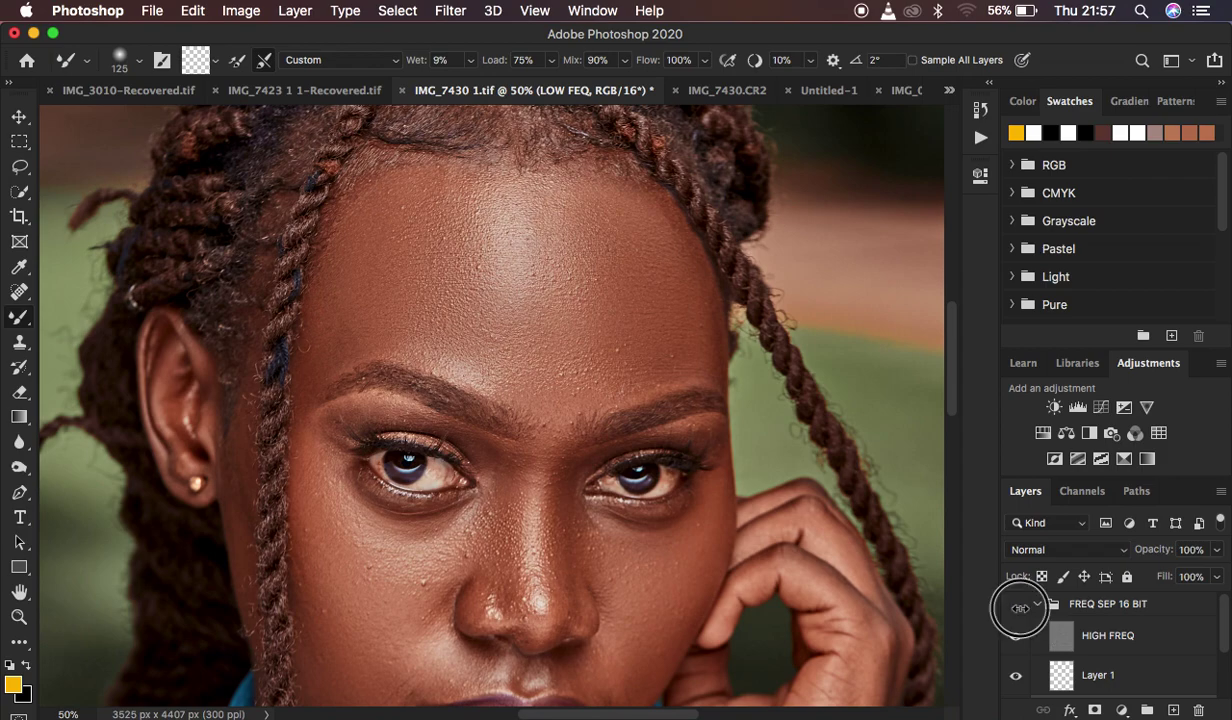
{"action": "left_click", "coordinate": [1016, 605]}
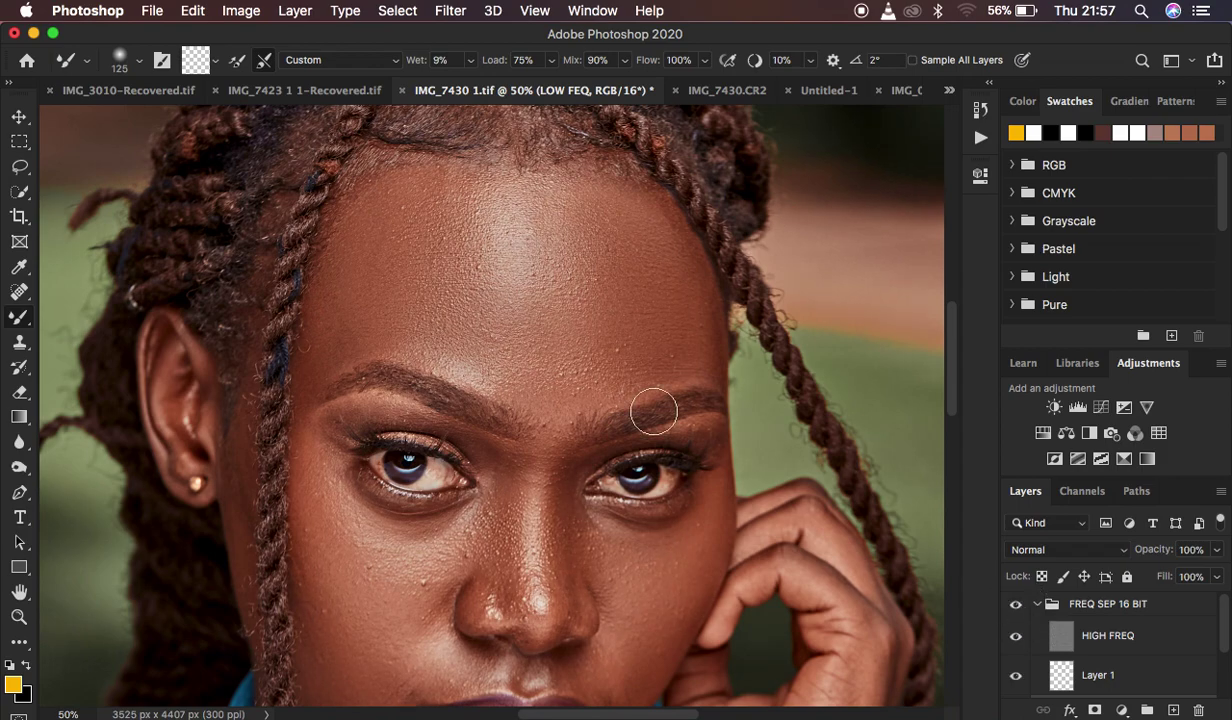
Pick the Lasso tool with a 22 px feather and anti-alias on.
{"action": "left_click", "coordinate": [19, 166]}
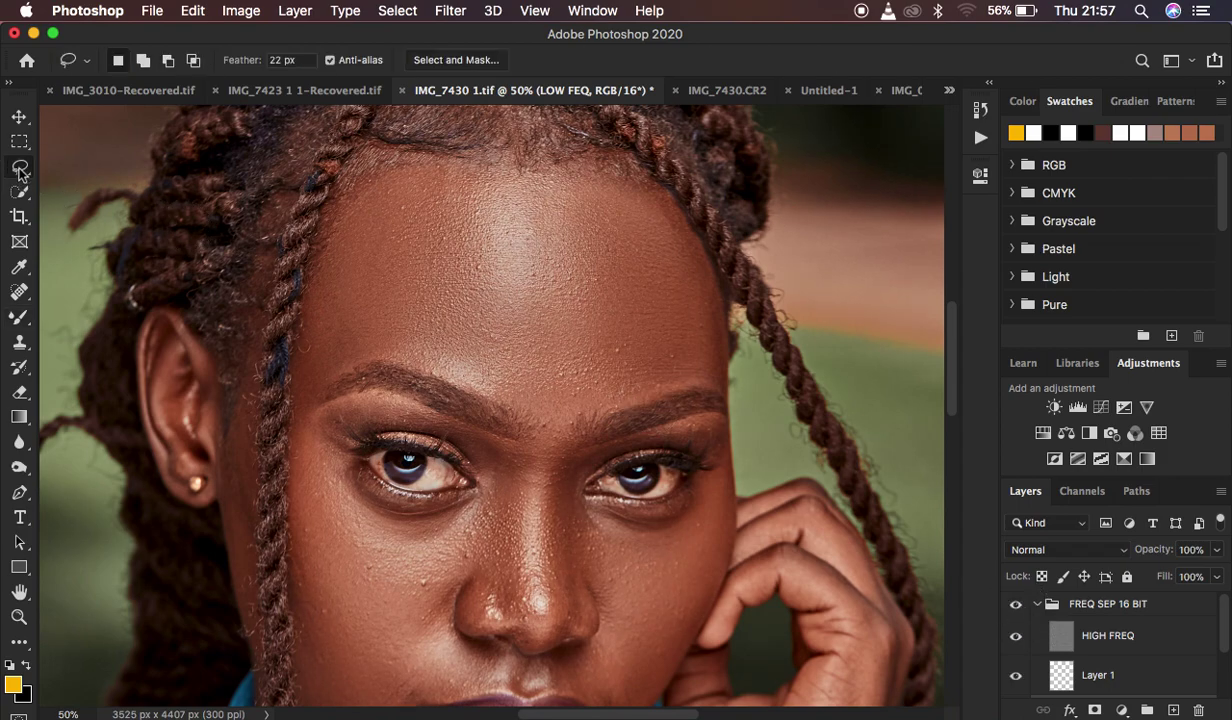